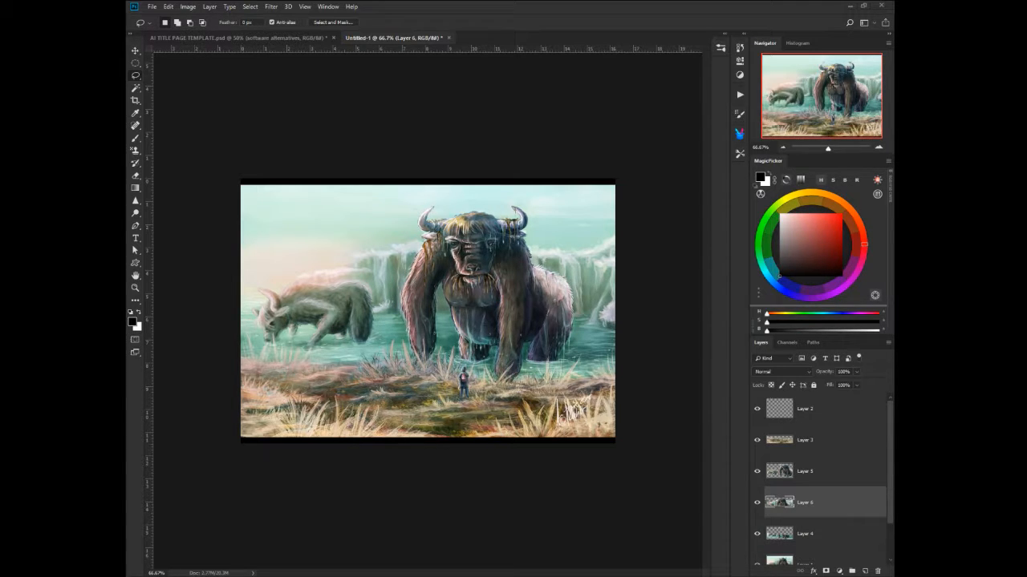
On Layer 2, sketch a small red standing figure in the foreground grass and a red horizontal ground line across the picture with the Brush.
left_click(775, 410)
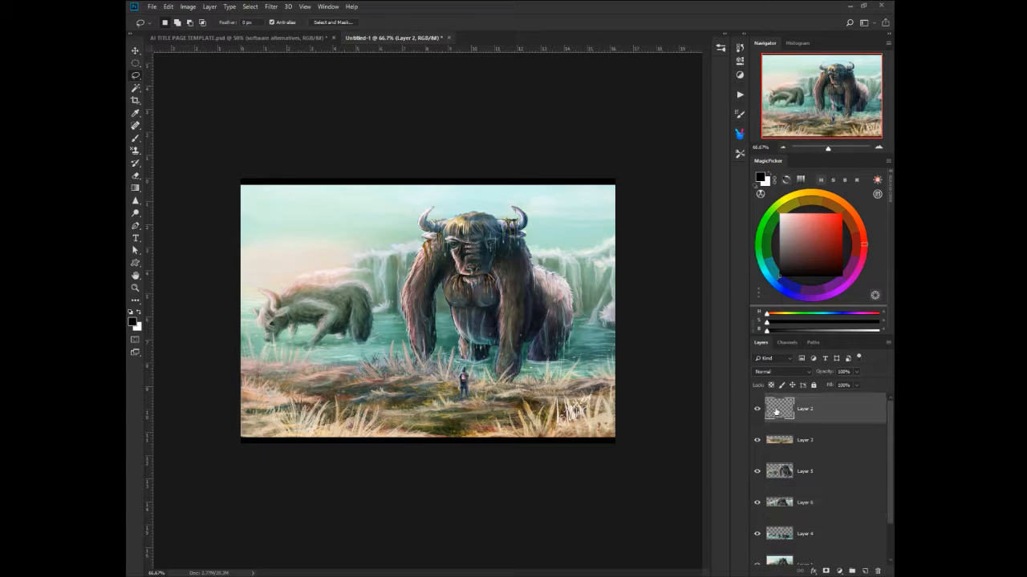
left_click(841, 214)
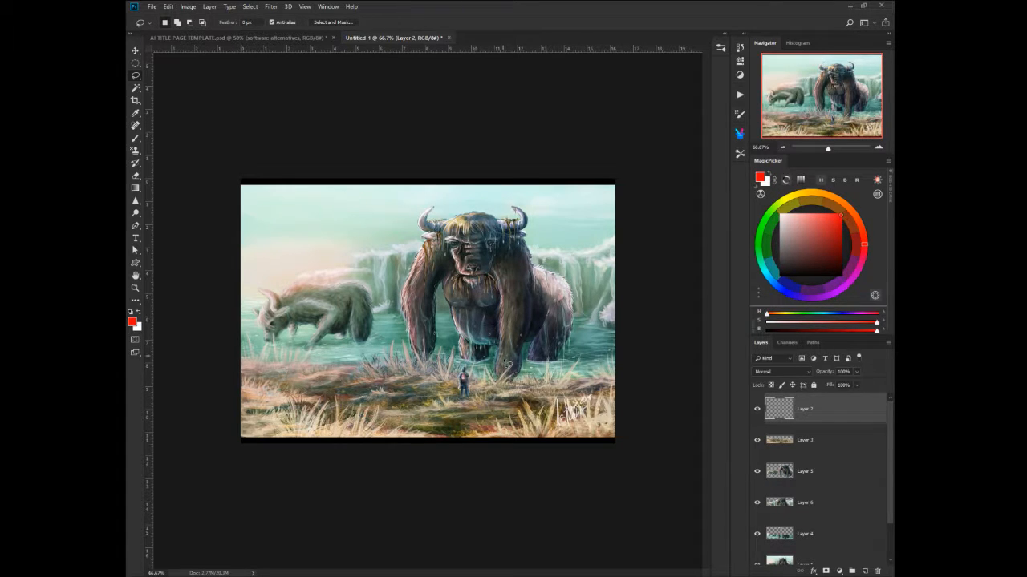
key("b")
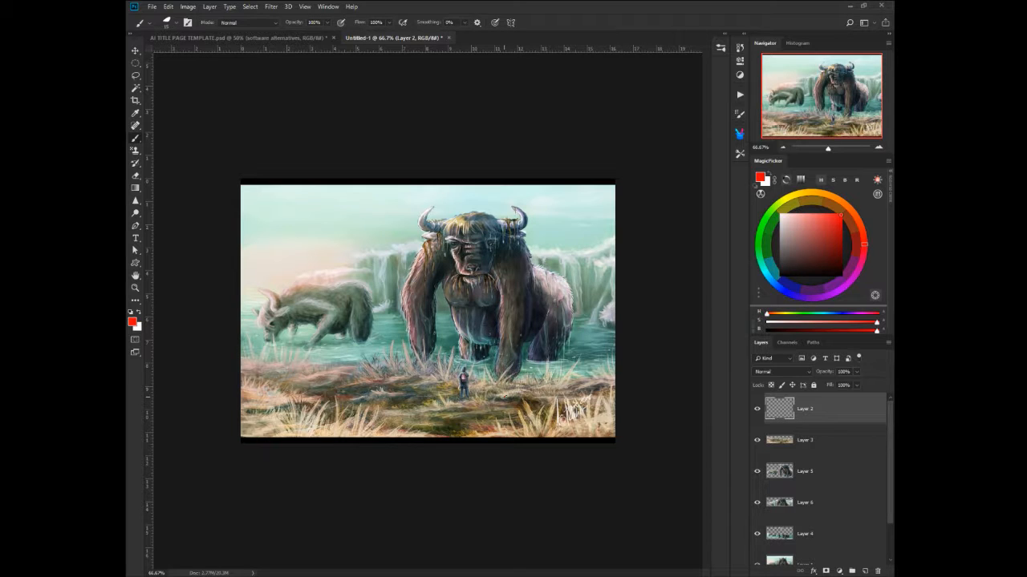
mouse_move(504, 428)
left_mouse_down()
mouse_move(503, 398)
mouse_move(489, 412)
mouse_move(491, 430)
left_mouse_up()
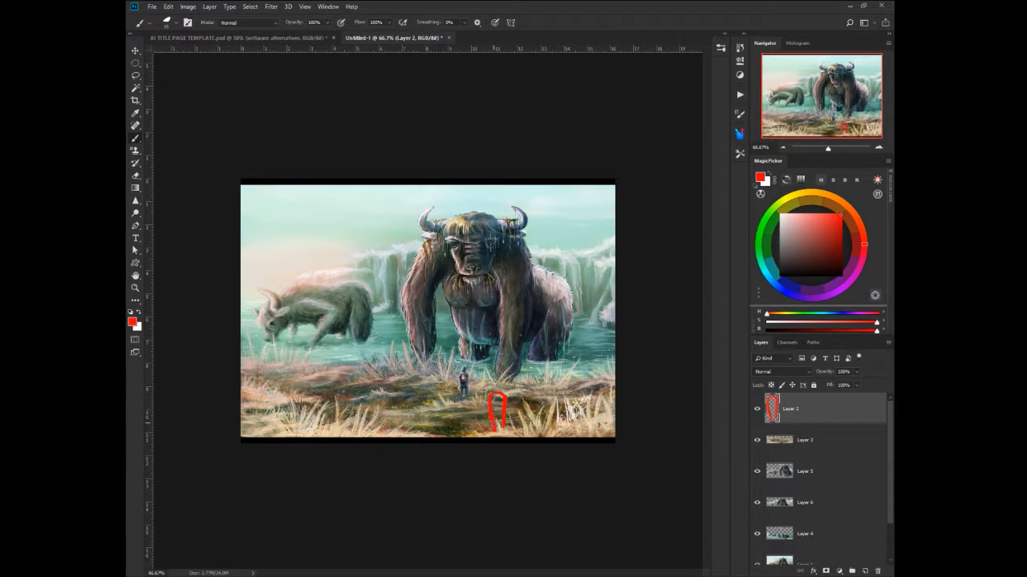
left_click_drag(497, 387, 498, 391)
mouse_move(503, 413)
left_mouse_down()
mouse_move(613, 408)
mouse_move(227, 404)
left_mouse_up()
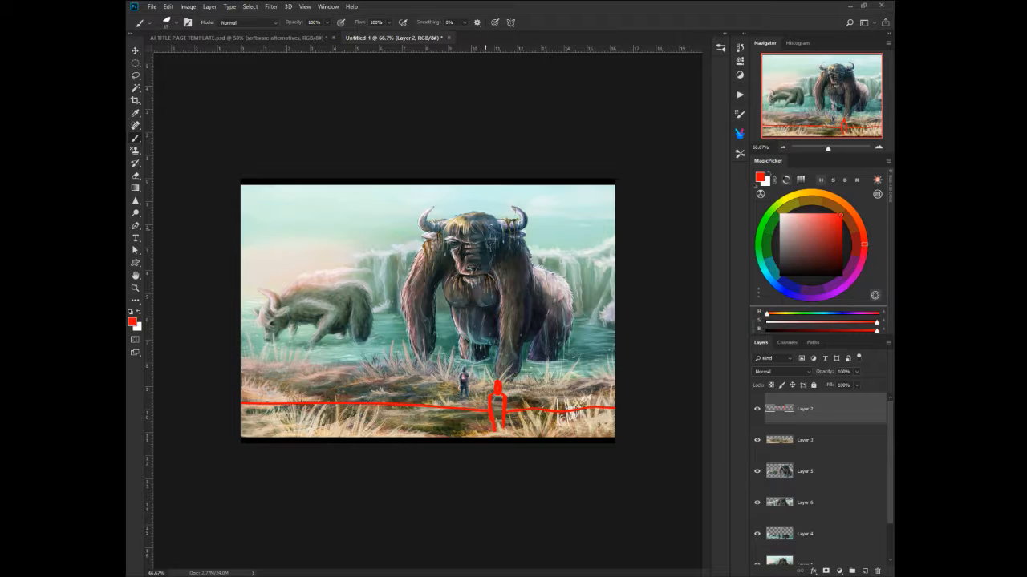
Sketch a red block for the large creature's head with a curved horn on each side.
mouse_move(484, 197)
left_mouse_down()
mouse_move(519, 220)
mouse_move(521, 254)
mouse_move(465, 254)
mouse_move(458, 197)
mouse_move(486, 191)
mouse_move(522, 230)
left_mouse_up()
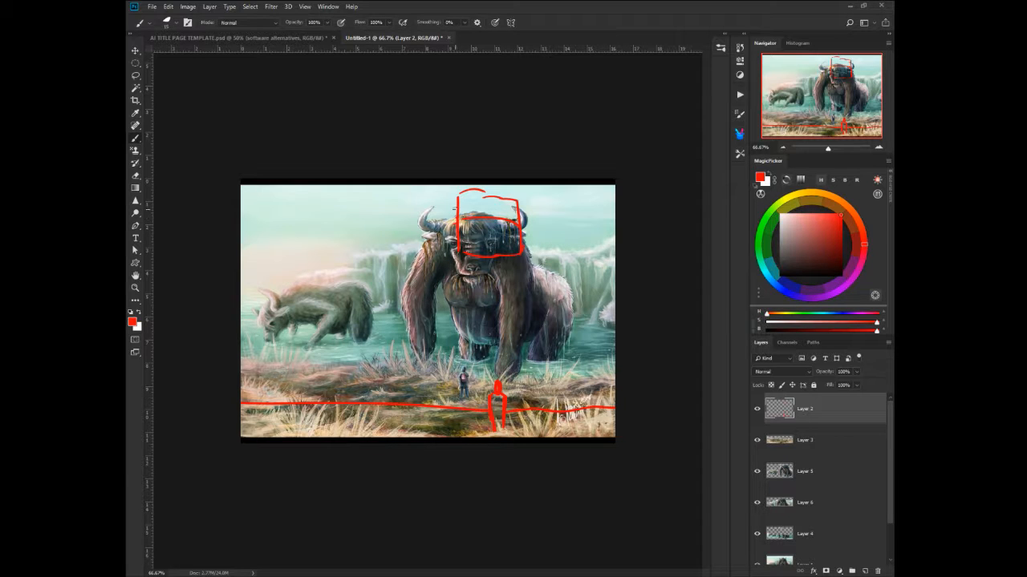
left_click_drag(463, 244, 455, 201)
mouse_move(521, 207)
left_mouse_down()
mouse_move(521, 222)
mouse_move(539, 190)
mouse_move(560, 210)
mouse_move(534, 236)
left_mouse_up()
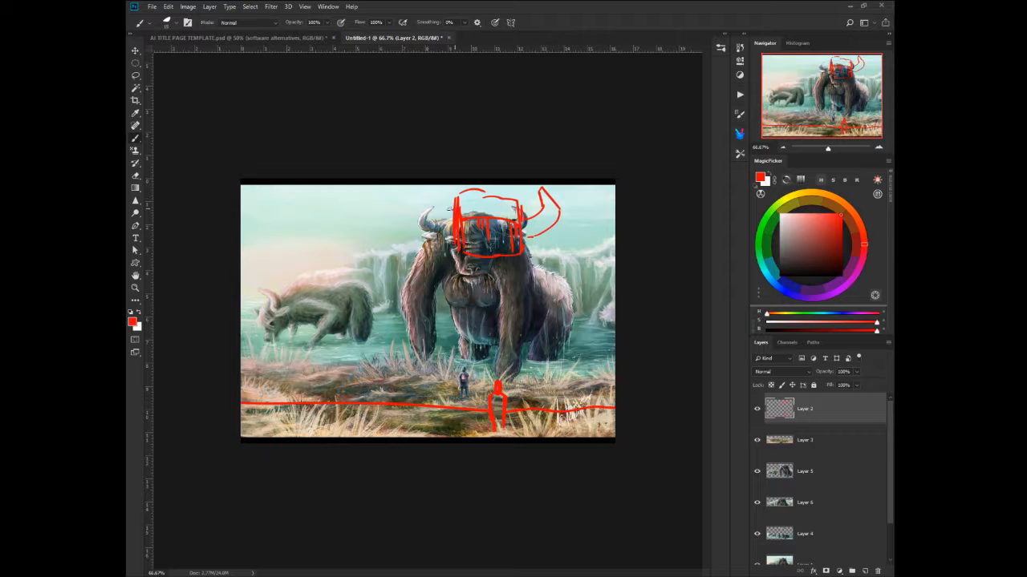
mouse_move(451, 210)
left_mouse_down()
mouse_move(446, 193)
mouse_move(428, 200)
mouse_move(419, 252)
left_mouse_up()
Sketch the large creature's shoulders, arms and torso as red outlines reaching down to the ground.
mouse_move(521, 241)
left_mouse_down()
mouse_move(559, 247)
mouse_move(546, 406)
left_mouse_up()
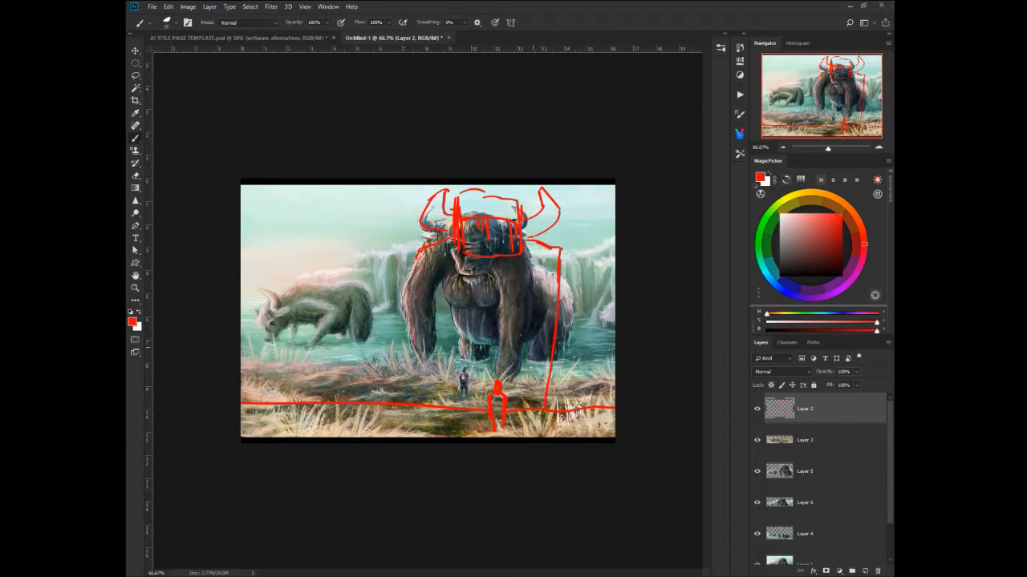
mouse_move(514, 265)
left_mouse_down()
mouse_move(517, 366)
mouse_move(503, 388)
left_mouse_up()
left_click_drag(515, 344, 504, 388)
mouse_move(556, 345)
left_mouse_down()
mouse_move(561, 417)
mouse_move(558, 297)
mouse_move(560, 412)
left_mouse_up()
mouse_move(504, 391)
left_mouse_down()
mouse_move(512, 323)
mouse_move(442, 272)
mouse_move(414, 293)
mouse_move(418, 325)
left_mouse_up()
mouse_move(446, 286)
left_mouse_down()
mouse_move(424, 325)
mouse_move(454, 382)
mouse_move(412, 386)
mouse_move(415, 330)
left_mouse_up()
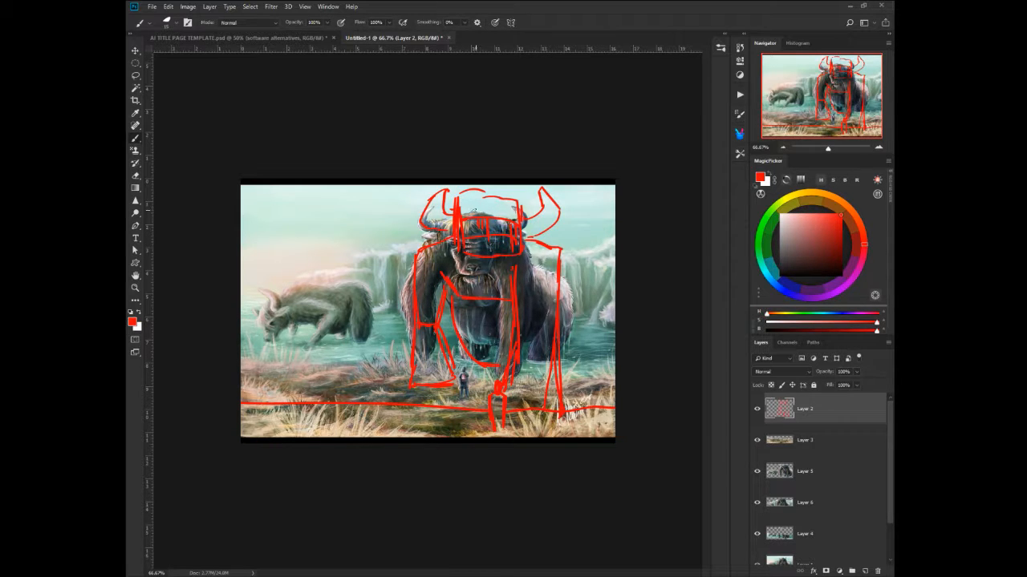
mouse_move(502, 215)
left_mouse_down()
mouse_move(514, 217)
mouse_move(499, 215)
left_mouse_up()
Delete Layer 2 together with the red construction sketch.
left_click_drag(776, 409, 877, 570)
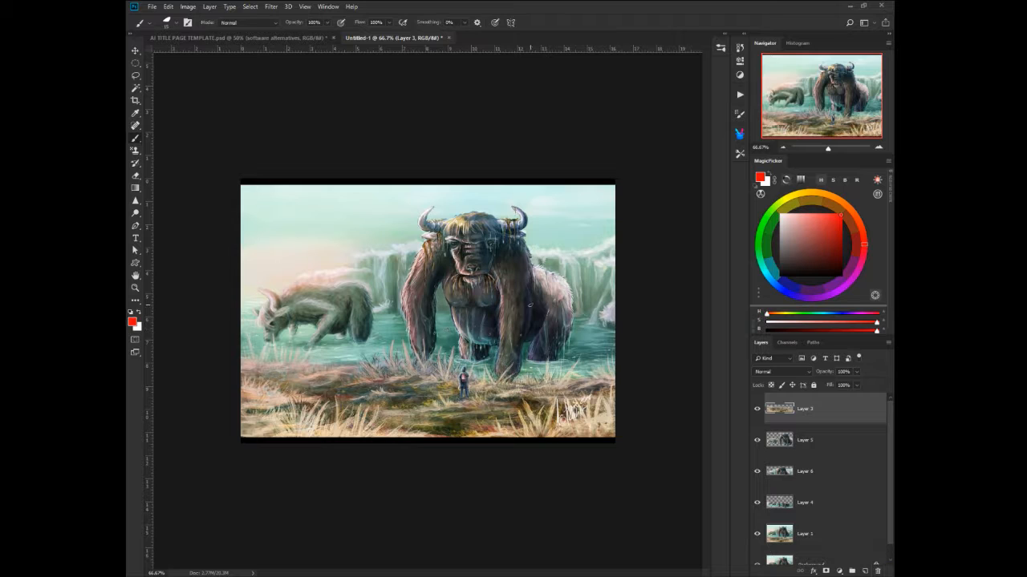
Enable Transfer in the brush's settings and change its flow jitter control.
left_click(739, 115)
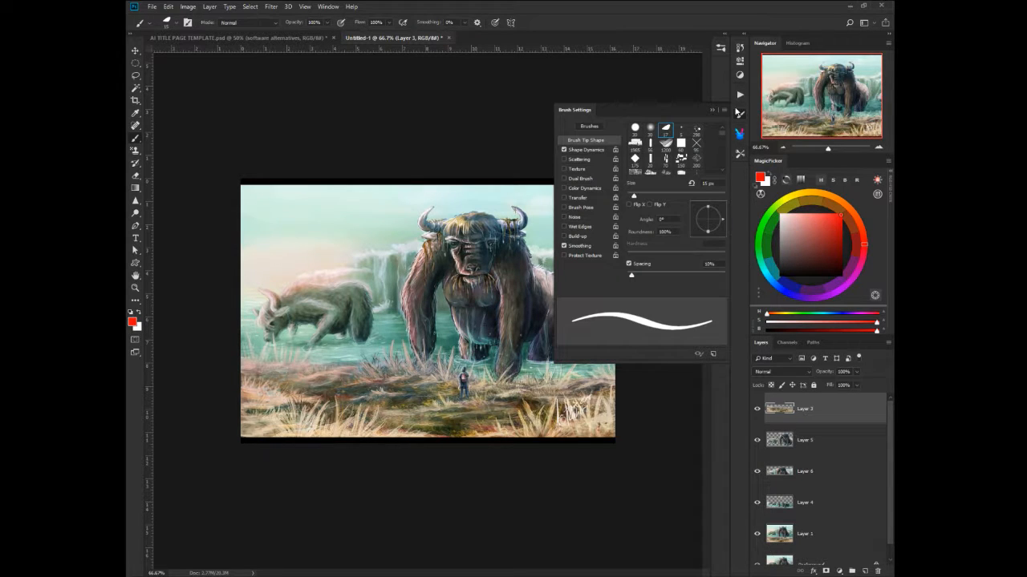
left_click(574, 198)
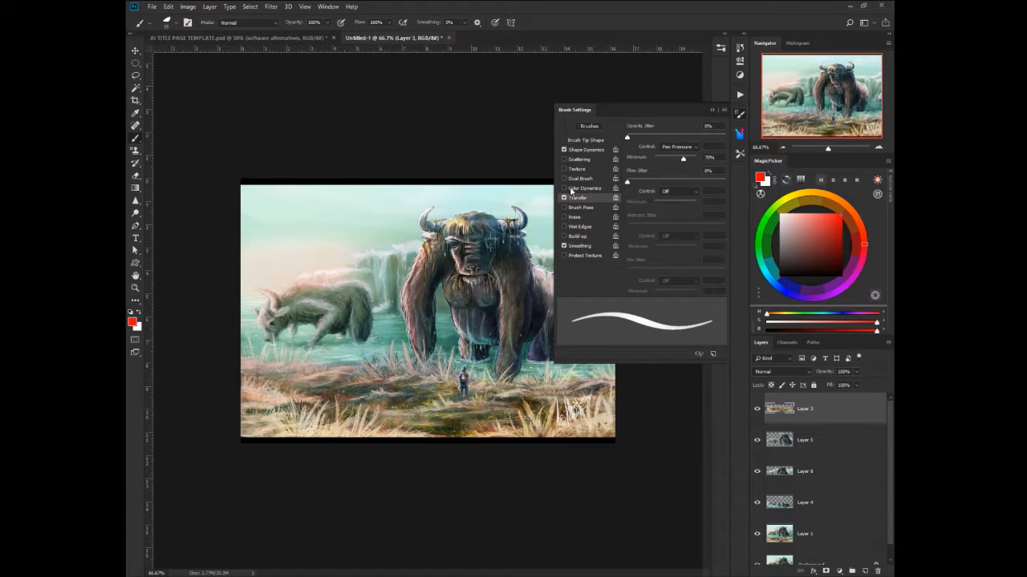
left_click(674, 192)
left_click(667, 215)
left_click(582, 140)
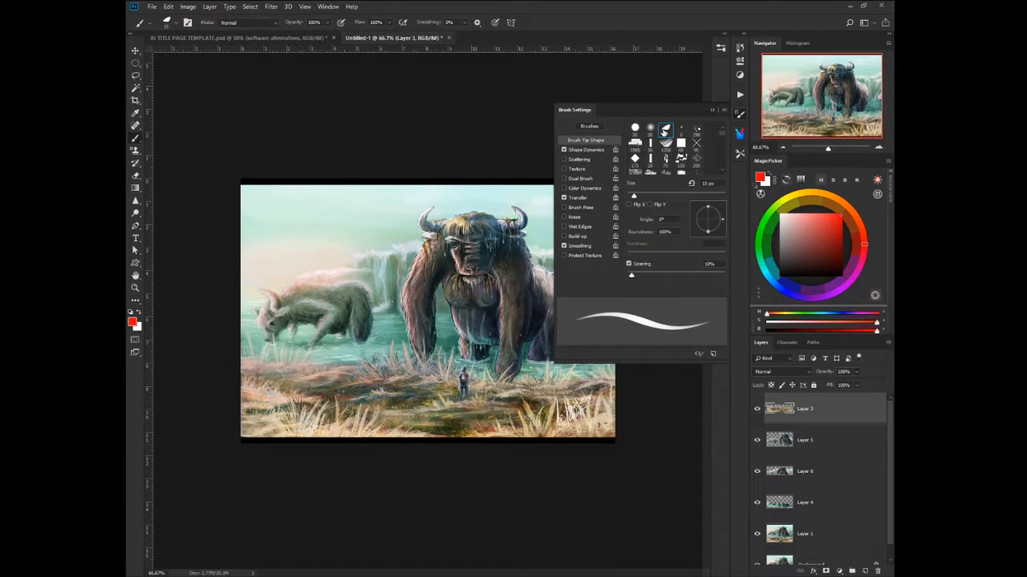
left_click(571, 105)
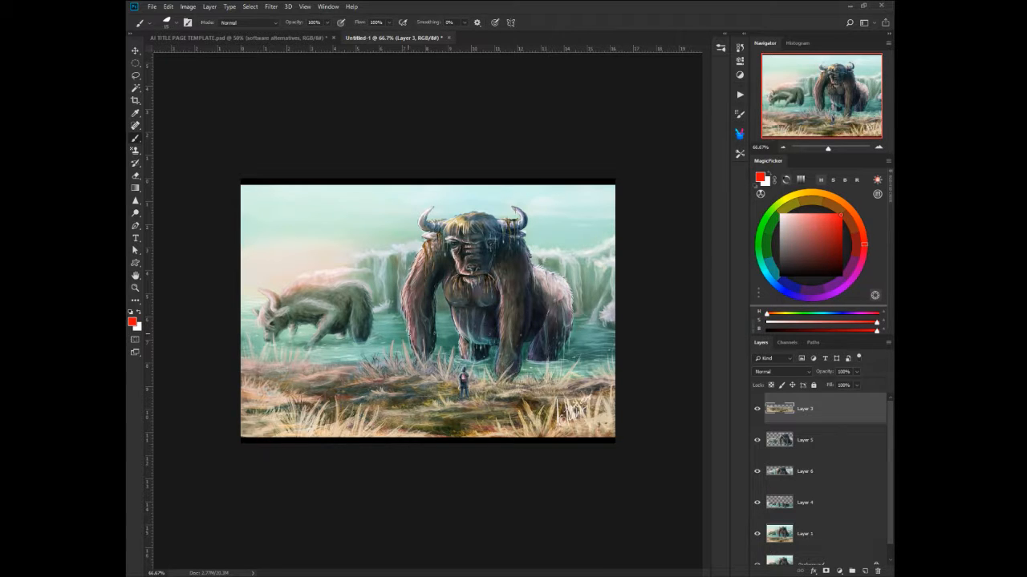
Enlarge the brush in eight increments and sample a dark teal from the far shoreline beside the large creature's back.
left_click(454, 337, "alt")
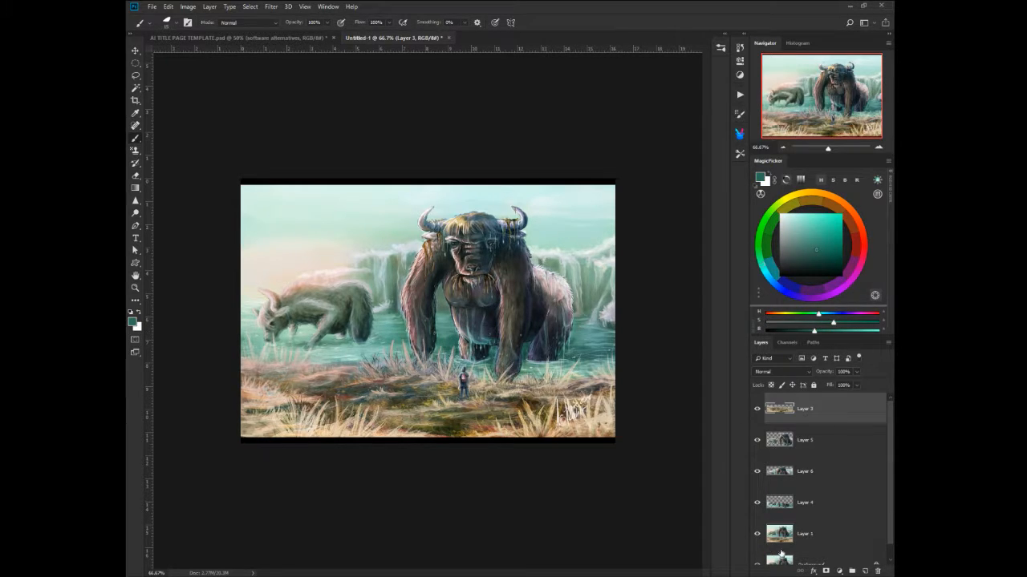
left_click(776, 503)
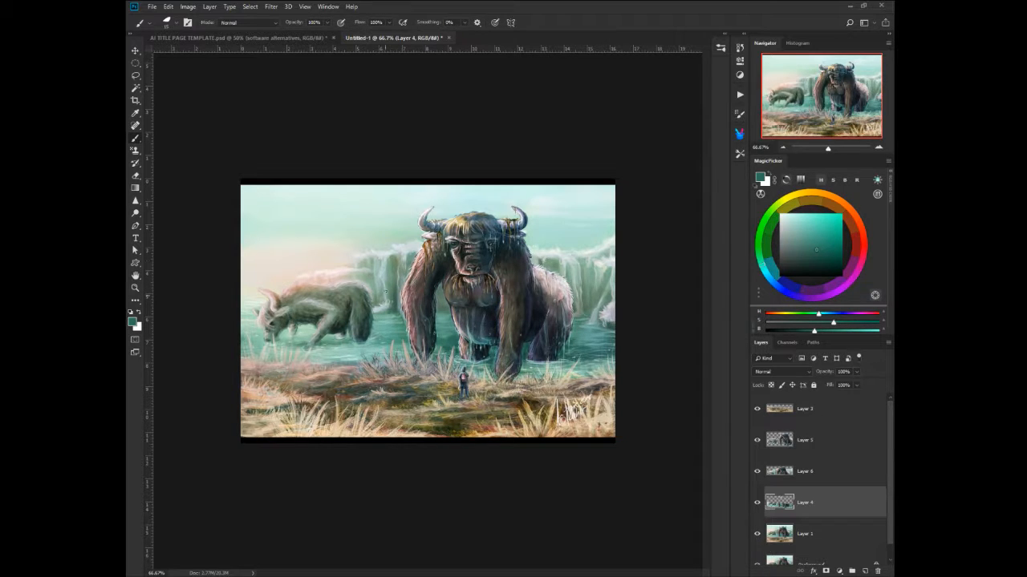
key("ctrl+minus")
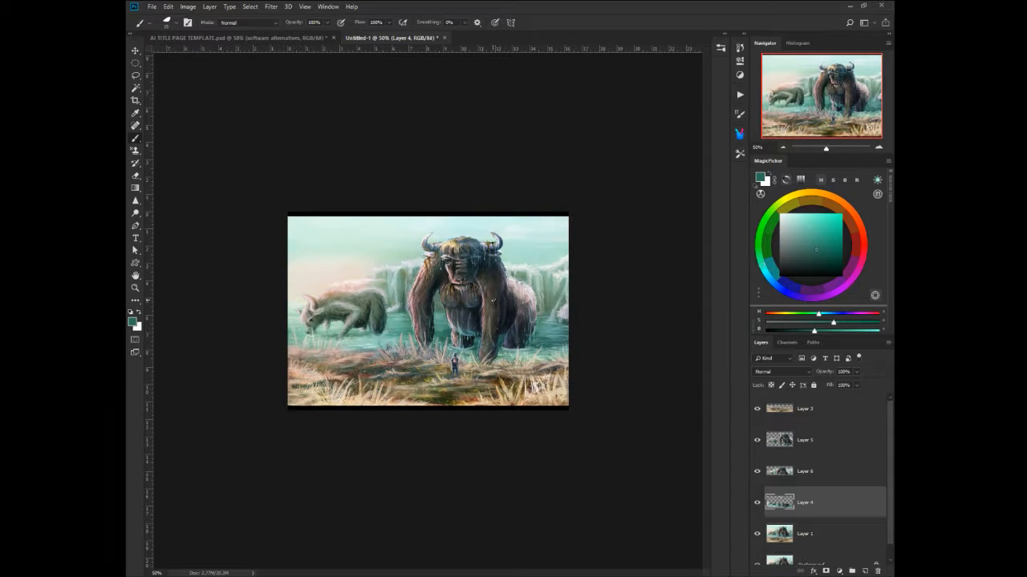
key("ctrl+plus")
key("ctrl+plus")
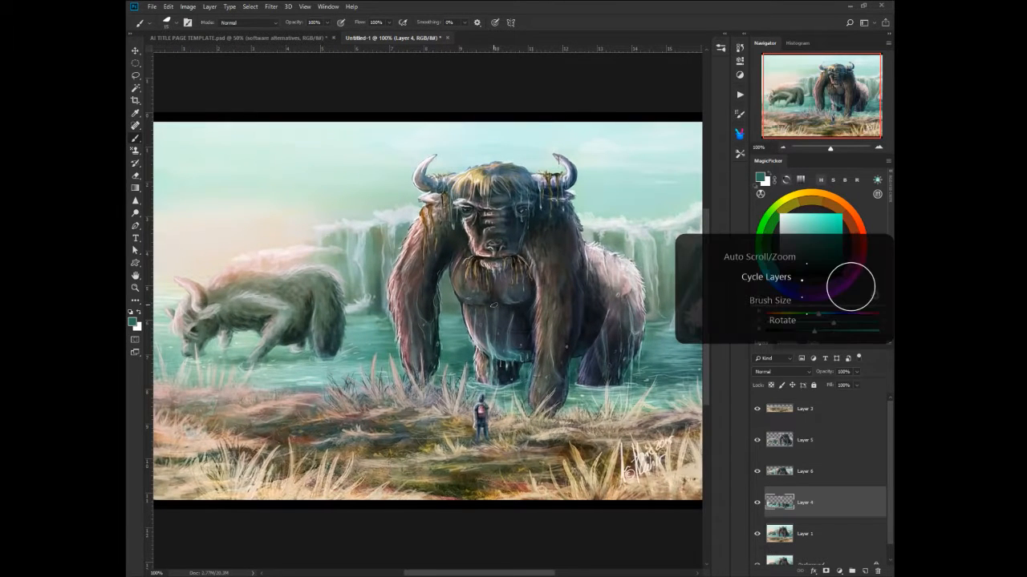
left_click(371, 235, "alt")
key("bracketright")
key("bracketright")
key("bracketright")
key("bracketright")
key("bracketright")
key("bracketright")
key("bracketright")
key("bracketright")
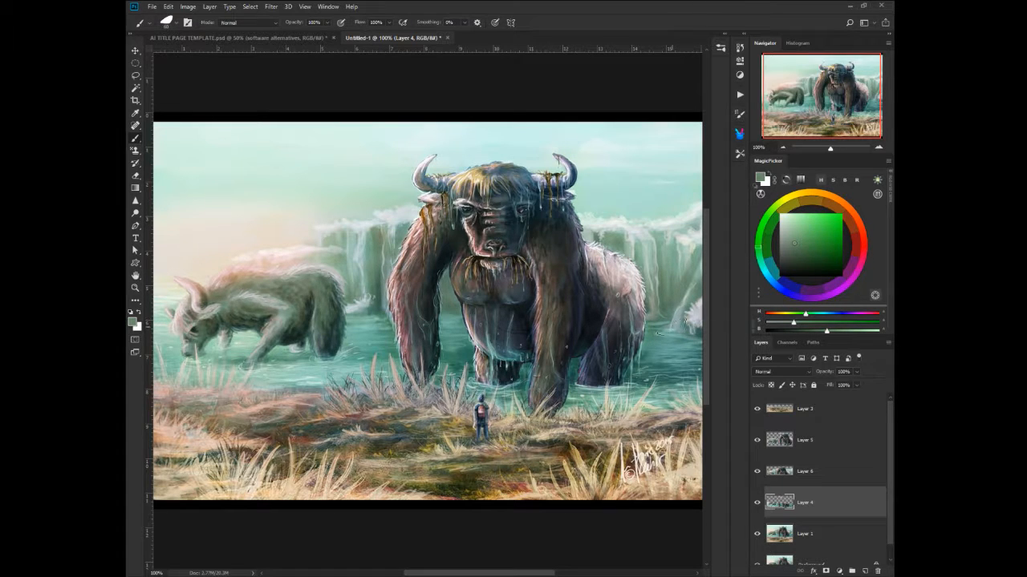
left_click(677, 320, "alt")
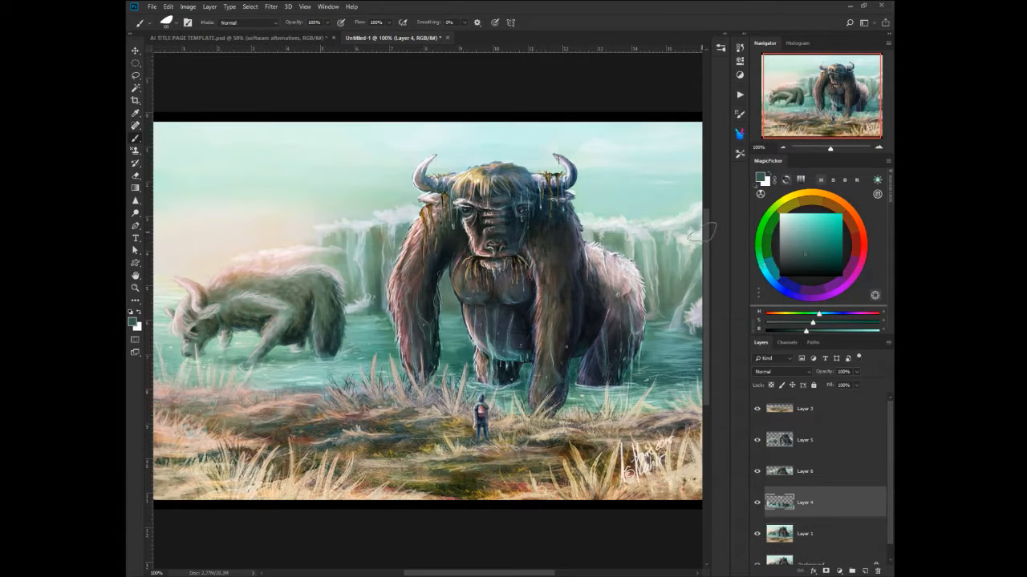
On Layer 6, paint dark teal cliffs over the waterfalls between the large creature's back and the picture's right edge.
left_click(774, 471)
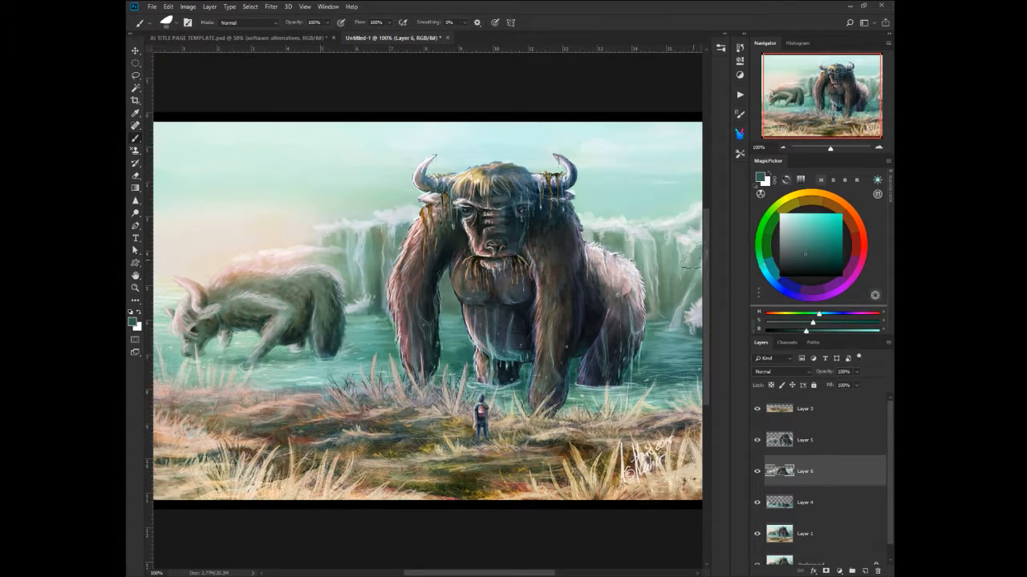
mouse_move(694, 237)
left_mouse_down()
mouse_move(696, 324)
mouse_move(684, 268)
mouse_move(682, 321)
left_mouse_up()
left_click_drag(674, 239, 672, 321)
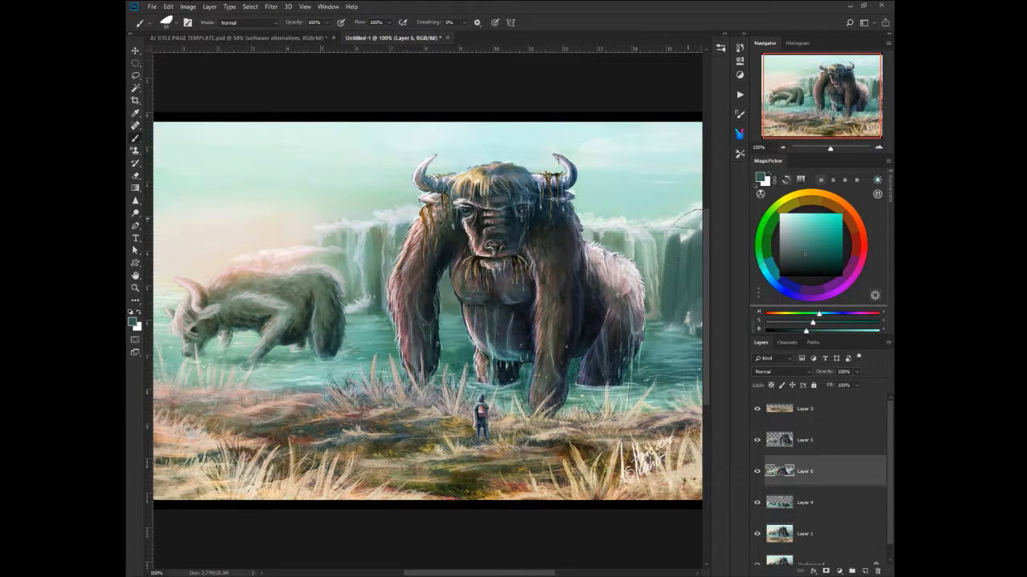
mouse_move(690, 220)
left_mouse_down()
mouse_move(690, 301)
mouse_move(666, 237)
mouse_move(663, 317)
left_mouse_up()
left_click_drag(650, 237, 645, 320)
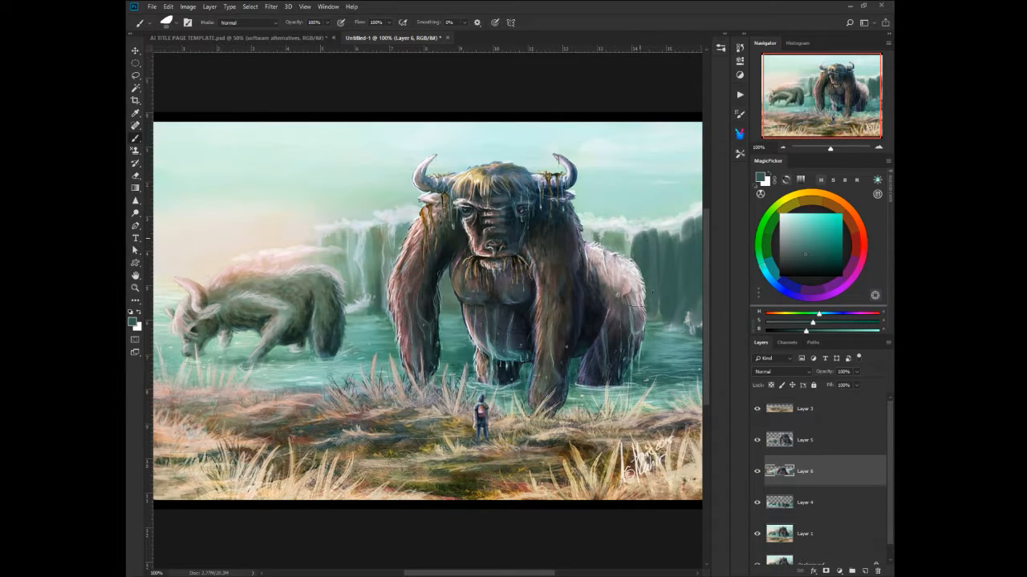
mouse_move(624, 225)
left_mouse_down()
mouse_move(617, 257)
mouse_move(584, 241)
mouse_move(600, 233)
left_mouse_up()
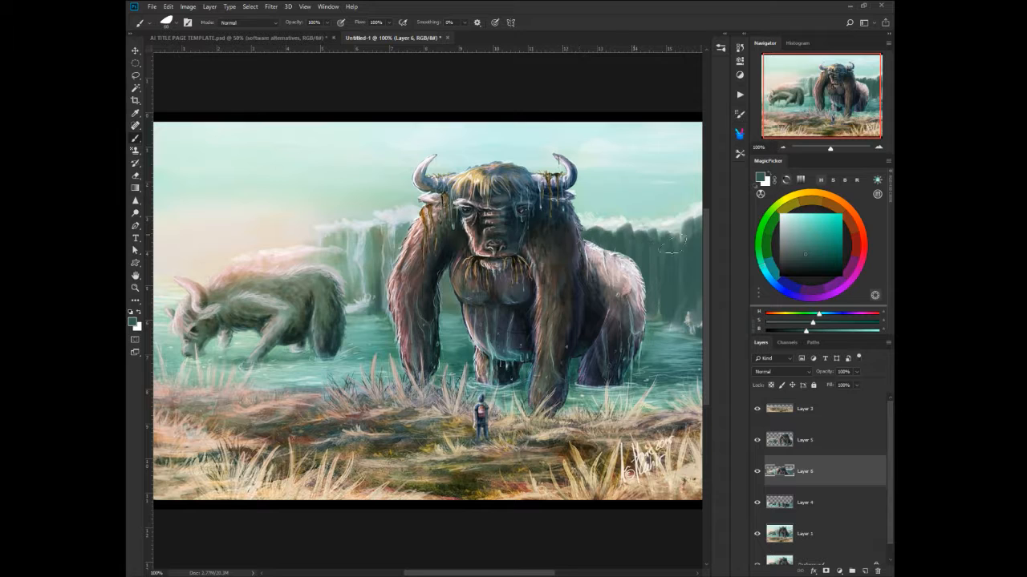
mouse_move(670, 244)
left_mouse_down()
mouse_move(706, 220)
mouse_move(680, 240)
mouse_move(651, 299)
left_mouse_up()
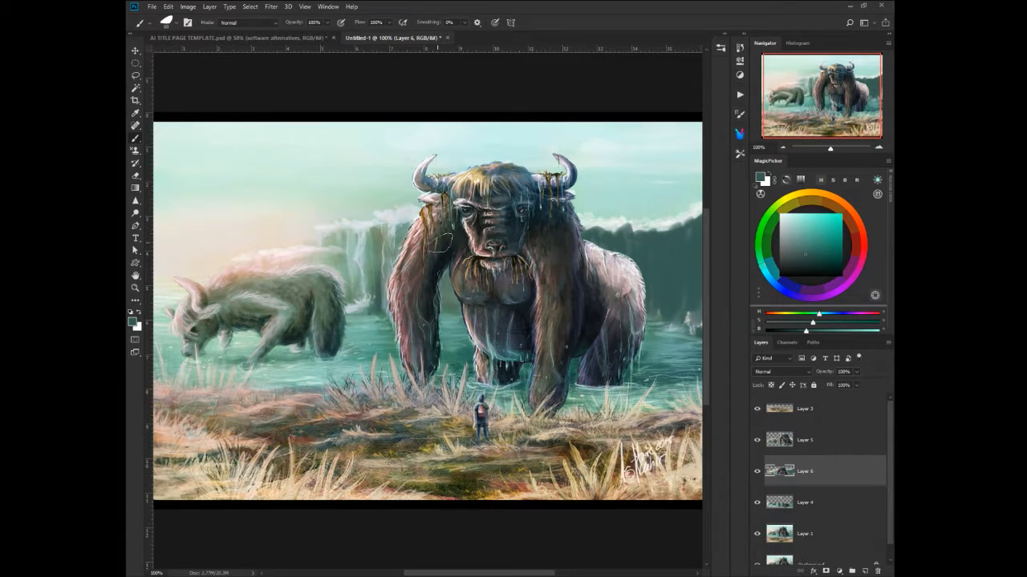
Extend the dark teal cliffs between the large creature's arm and the grazing animal, tapering them off above its back.
mouse_move(456, 266)
left_mouse_down()
mouse_move(441, 308)
mouse_move(453, 309)
mouse_move(425, 245)
mouse_move(438, 216)
mouse_move(392, 226)
mouse_move(391, 264)
mouse_move(385, 224)
mouse_move(376, 304)
mouse_move(389, 296)
left_mouse_up()
mouse_move(378, 226)
left_mouse_down()
mouse_move(349, 239)
mouse_move(349, 219)
mouse_move(345, 243)
mouse_move(363, 276)
mouse_move(334, 238)
mouse_move(320, 240)
mouse_move(302, 262)
left_mouse_up()
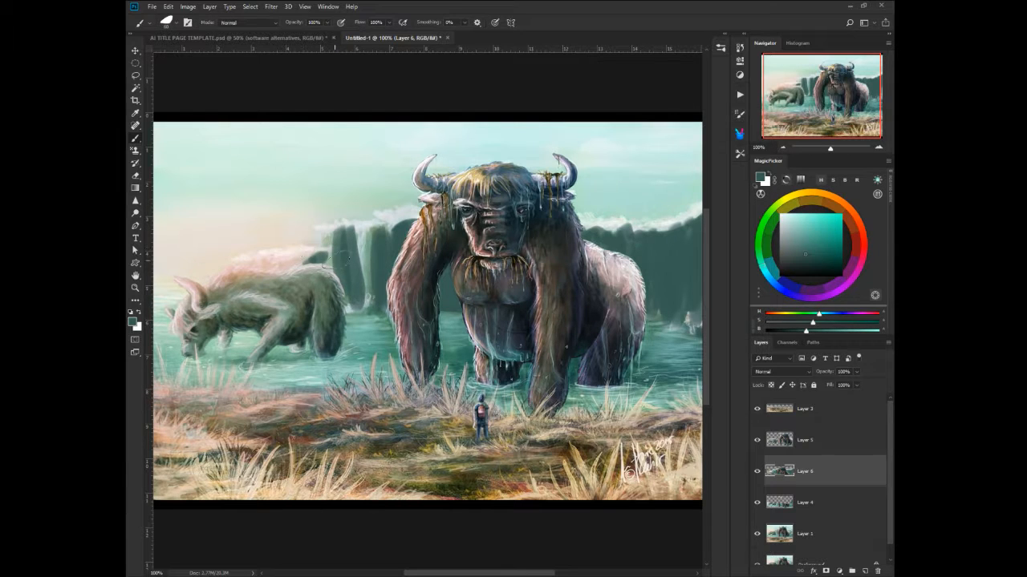
mouse_move(357, 239)
left_mouse_down()
mouse_move(371, 285)
mouse_move(367, 270)
mouse_move(360, 300)
left_mouse_up()
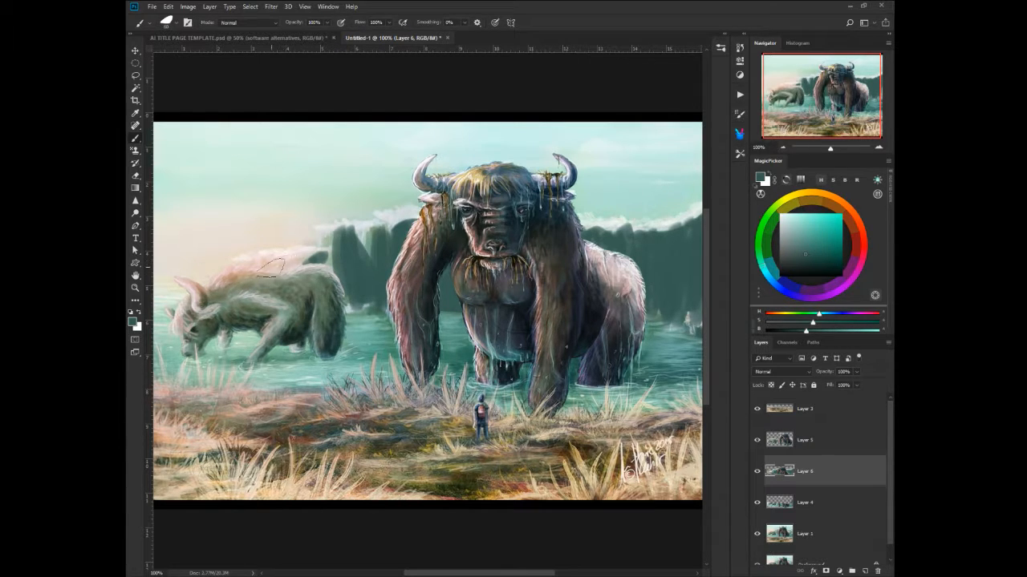
mouse_move(283, 265)
left_mouse_down()
mouse_move(309, 265)
mouse_move(240, 263)
mouse_move(257, 268)
left_mouse_up()
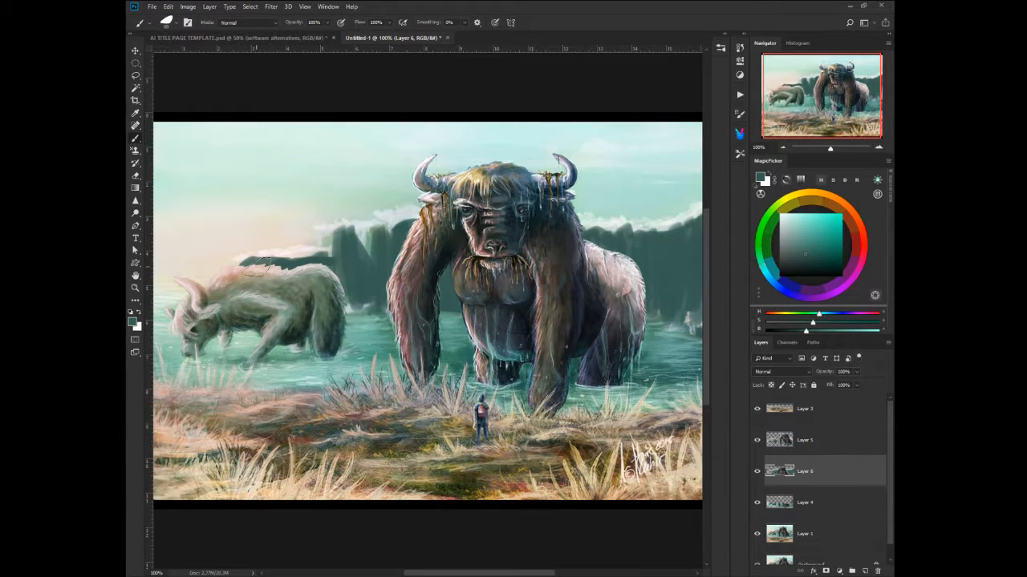
mouse_move(329, 262)
left_mouse_down()
mouse_move(355, 238)
mouse_move(369, 281)
left_mouse_up()
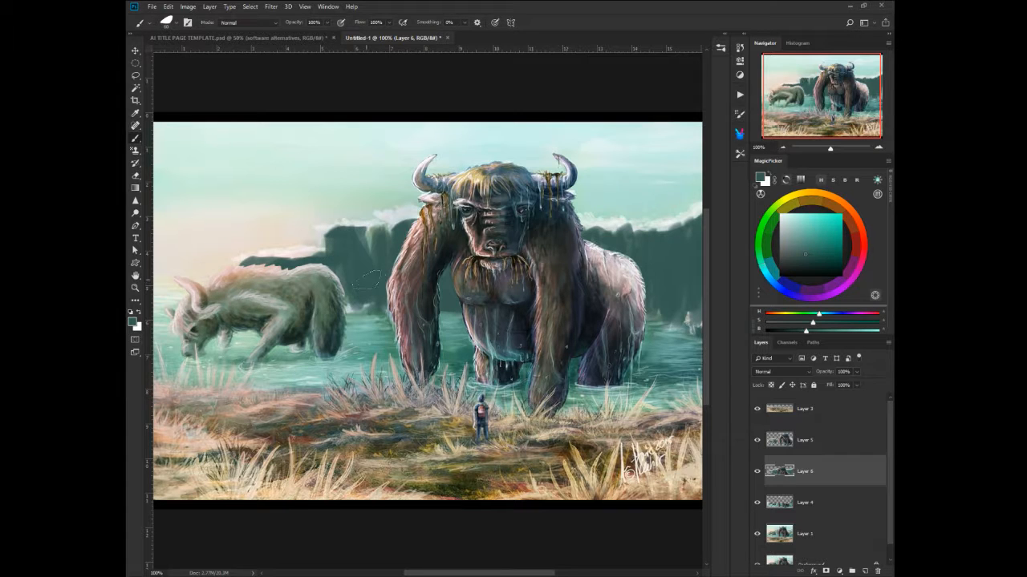
Sample the pale cream of the sky and shape the top edge of the cliffs behind the grazing animal with it.
left_click(238, 259, "alt")
left_click_drag(245, 262, 255, 255)
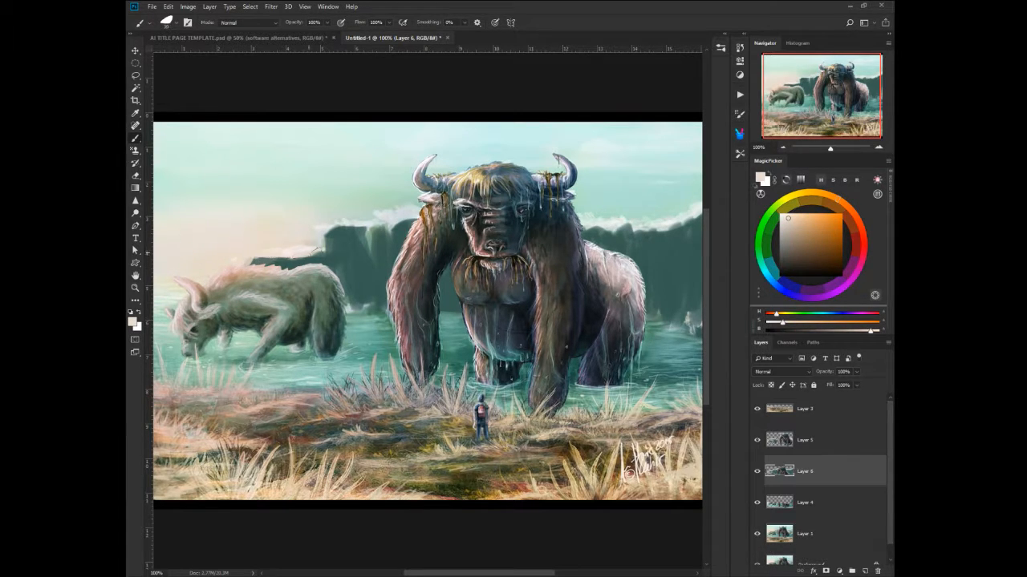
mouse_move(327, 245)
left_mouse_down()
mouse_move(375, 231)
mouse_move(365, 228)
mouse_move(367, 259)
left_mouse_up()
left_click_drag(401, 215, 404, 236)
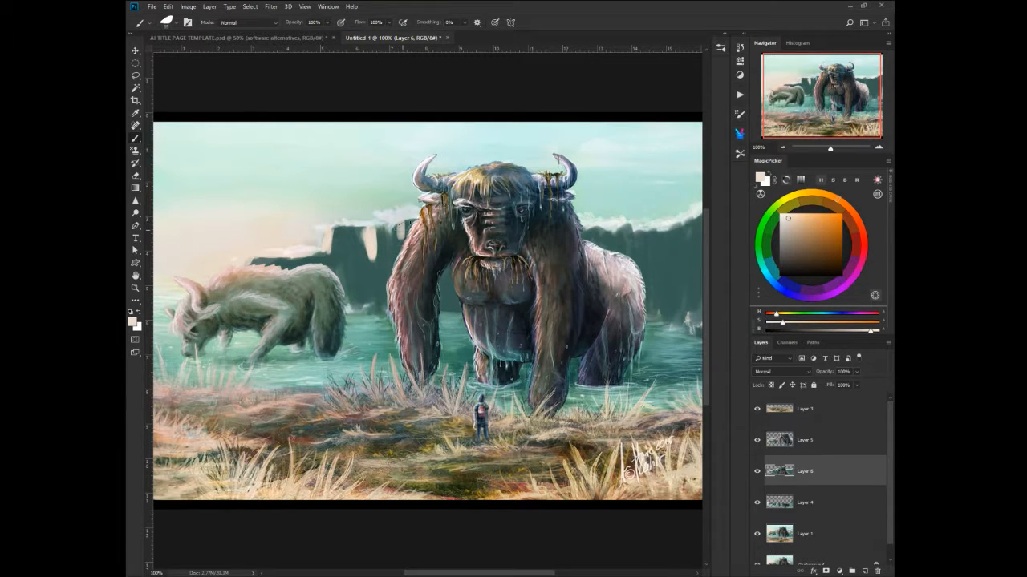
Sample a lighter teal from the water and paint vertical waterfall streaks down the dark cliffs on both sides of the creature.
left_click(666, 334, "alt")
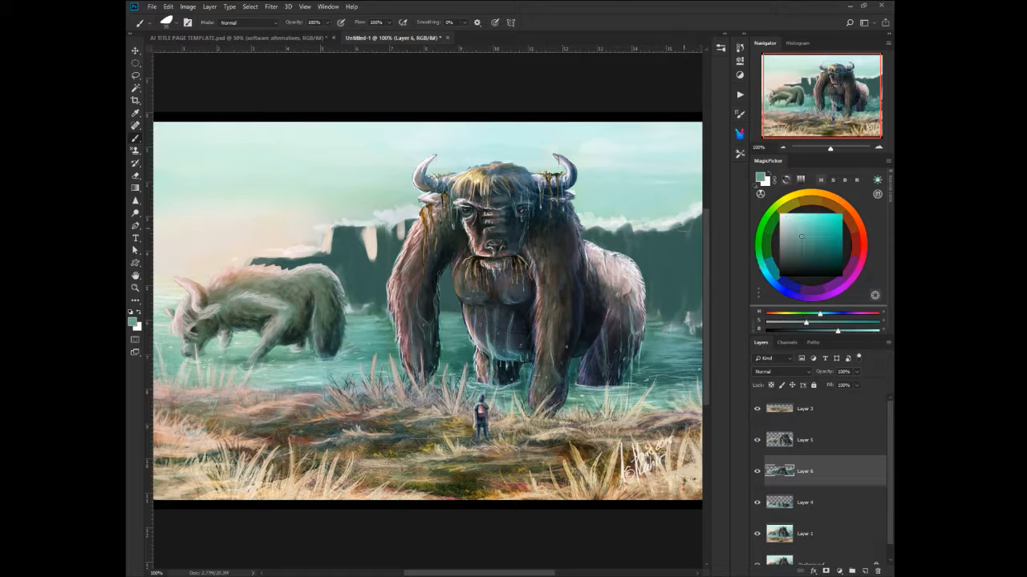
left_click_drag(678, 223, 674, 311)
left_click_drag(675, 233, 673, 292)
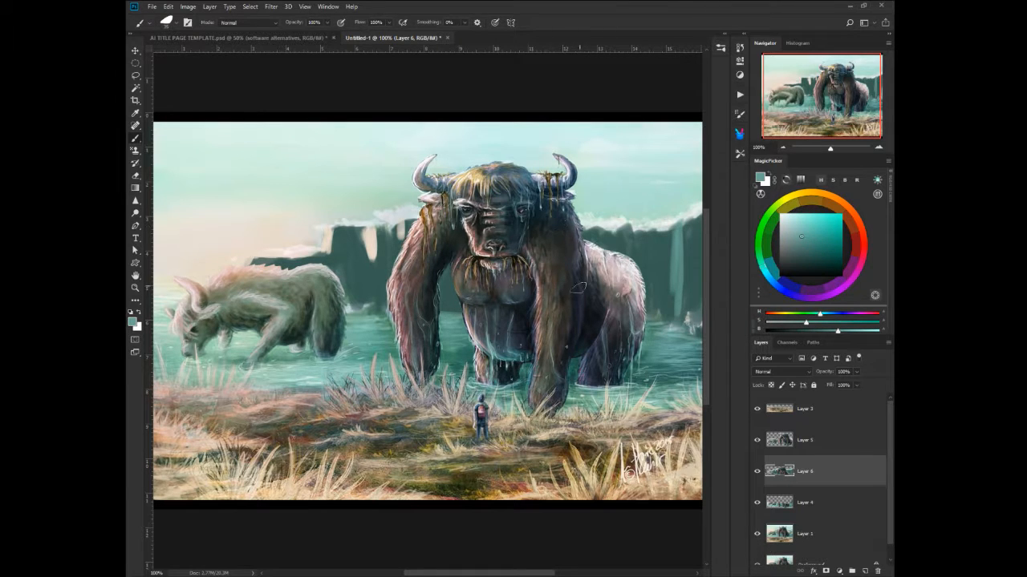
mouse_move(633, 226)
left_mouse_down()
mouse_move(633, 262)
mouse_move(655, 260)
left_mouse_up()
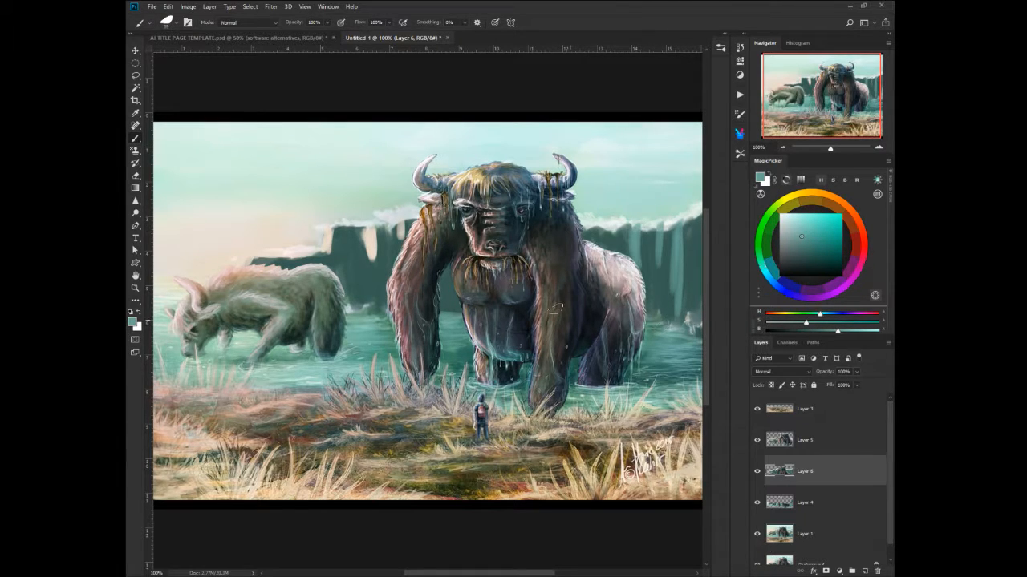
left_click_drag(449, 271, 452, 314)
left_click_drag(398, 228, 377, 313)
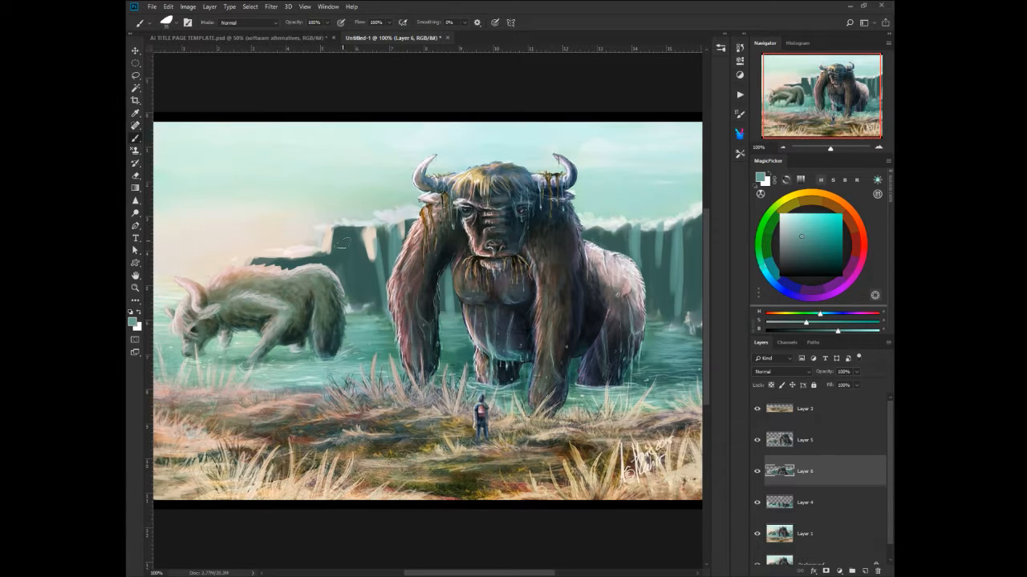
Paint another lighter teal waterfall streak down the cliffs behind the grazing animal, and compare the painting with Layer 6 hidden and shown.
left_click_drag(354, 223, 358, 296)
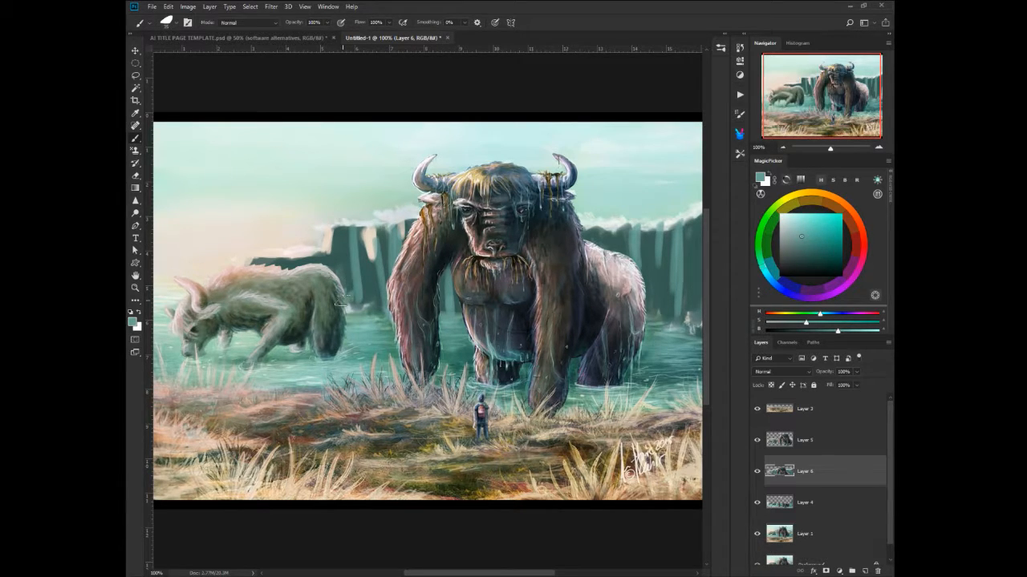
left_click(756, 473)
left_click(756, 473)
left_click(757, 473)
left_click(756, 473)
Move Layer 4 above Layer 6 and cover the rippled water with flat teal sampled from it, using a larger brush.
key("alt+bracketleft")
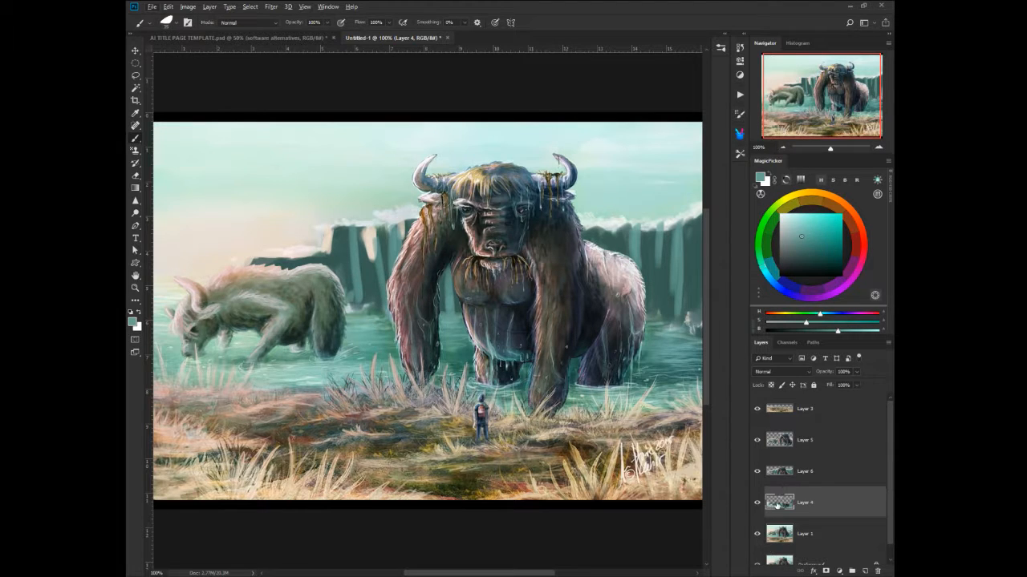
left_click_drag(777, 505, 773, 462)
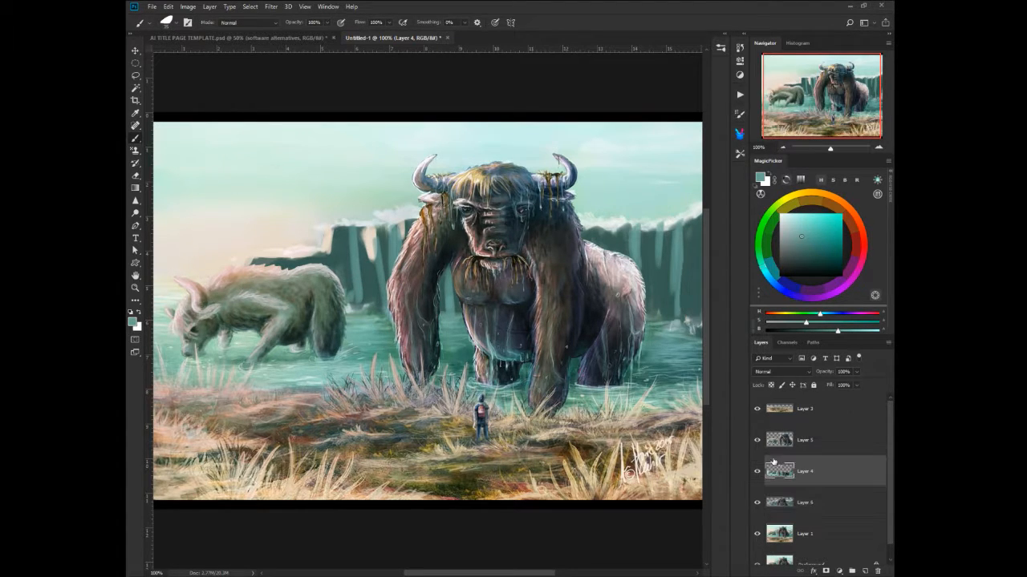
left_click(664, 337, "alt")
left_click(362, 331, "alt")
key("]")
key("]")
key("]")
key("]")
key("]")
key("]")
left_click_drag(148, 313, 243, 313)
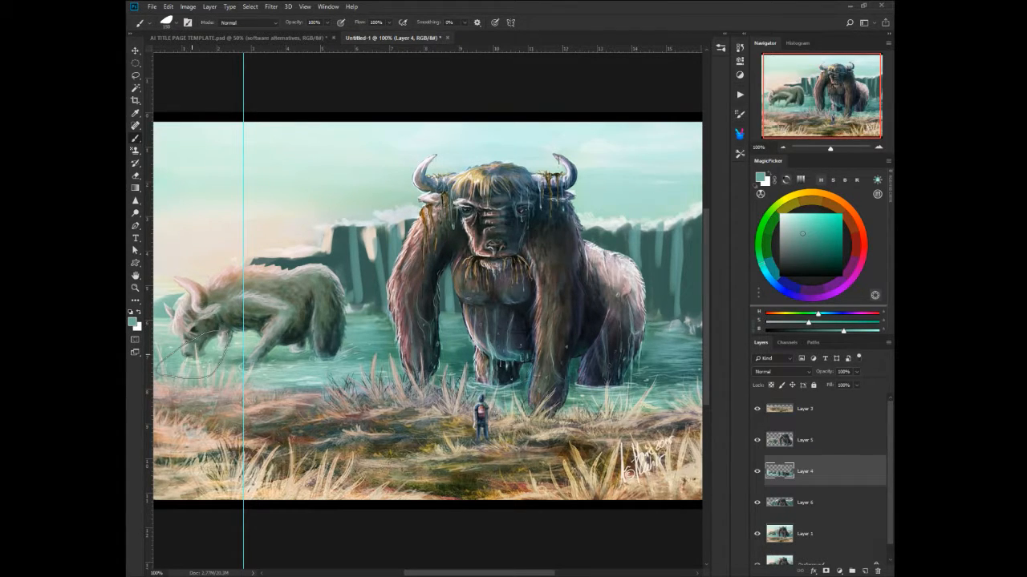
key("ctrl+z")
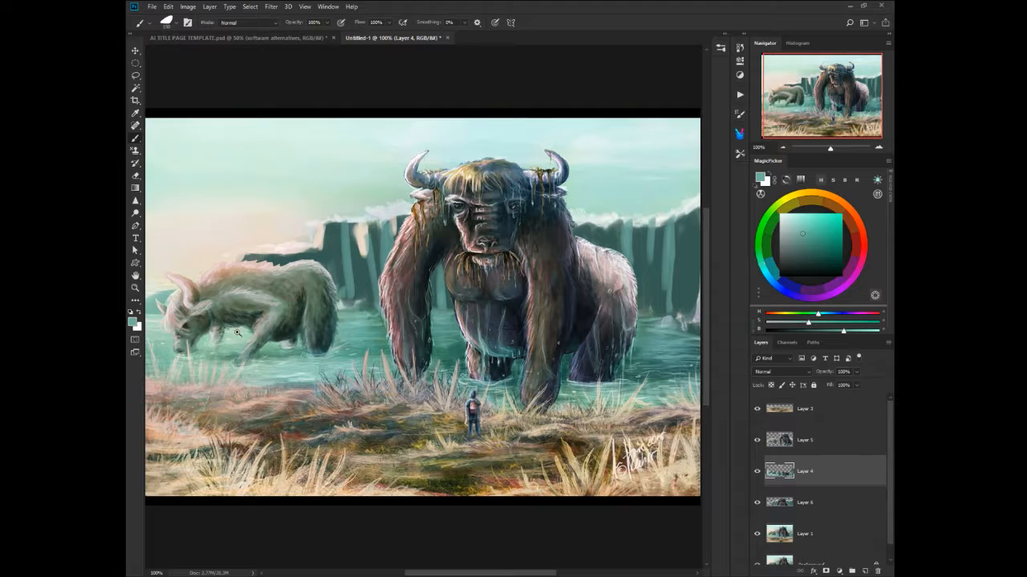
left_click_drag(238, 332, 202, 335)
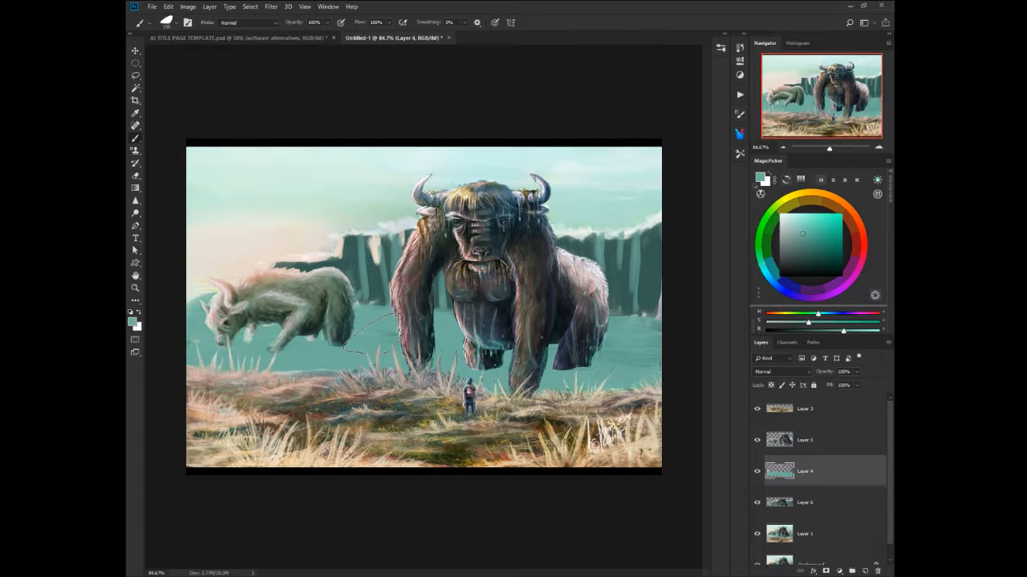
Toggle the visibility of Layer 4 and Layer 6 to compare the simplified water and cliffs with the original painting.
left_click(757, 474)
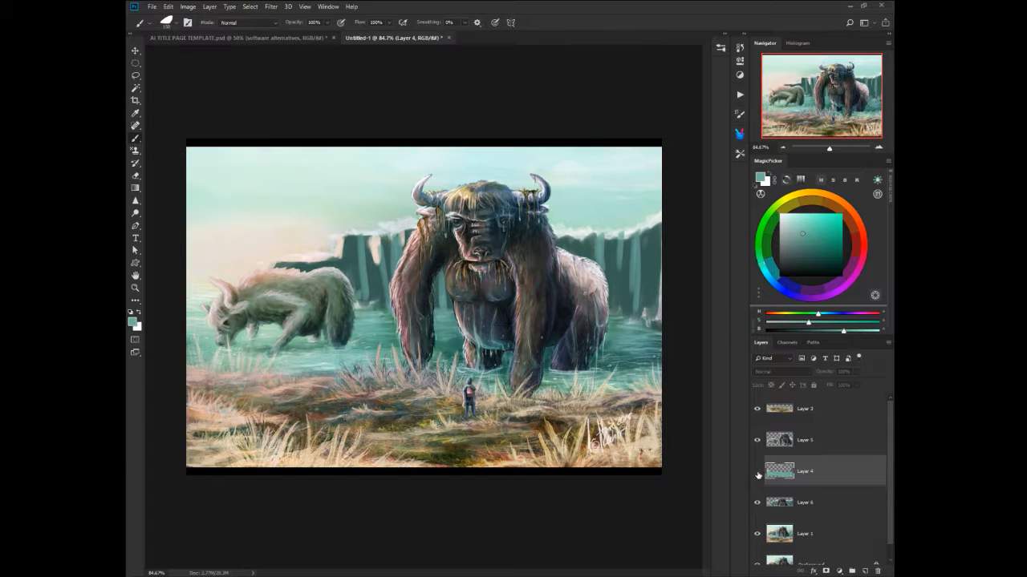
left_click(757, 471)
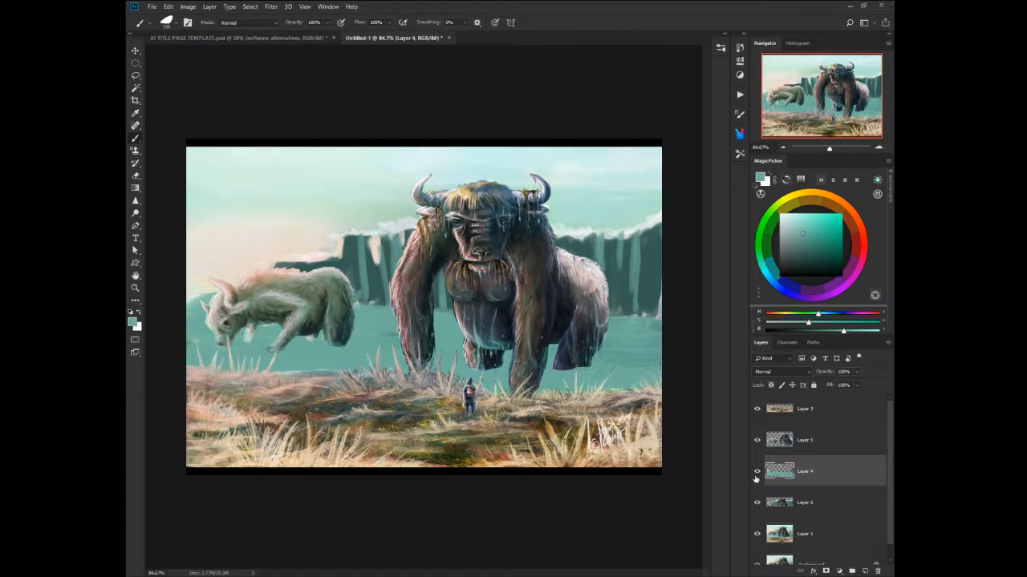
left_click_drag(757, 498, 756, 501)
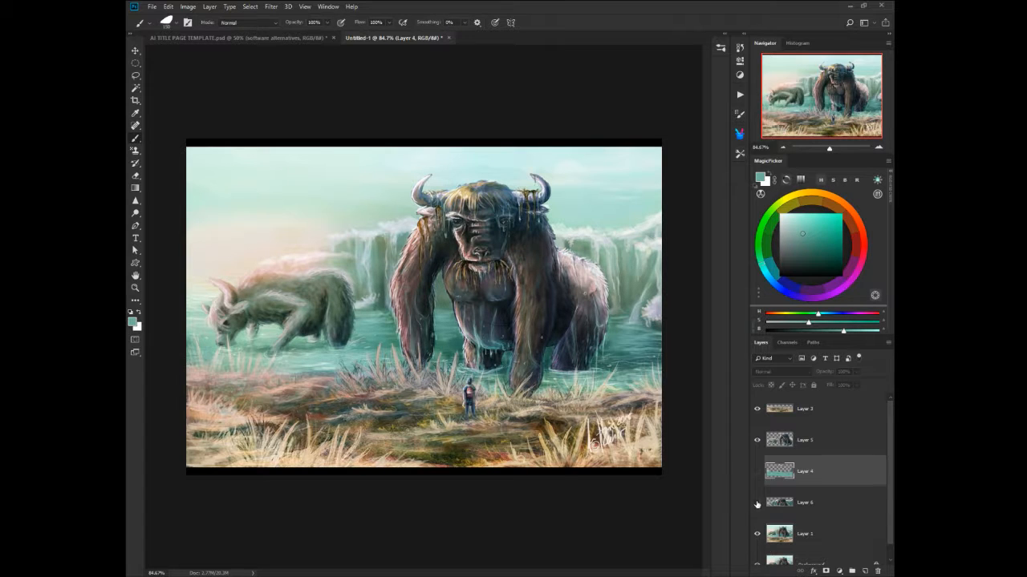
left_click(756, 473)
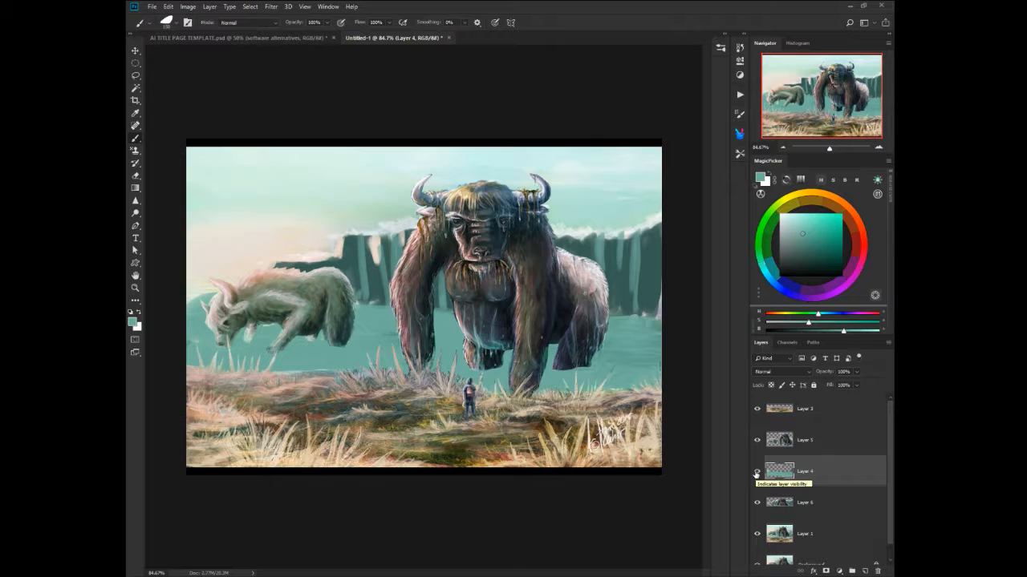
Sample the dark teal of the cliffs and paint shadows on the water around the large creature and beneath the grazing animal.
left_click(650, 282, "alt")
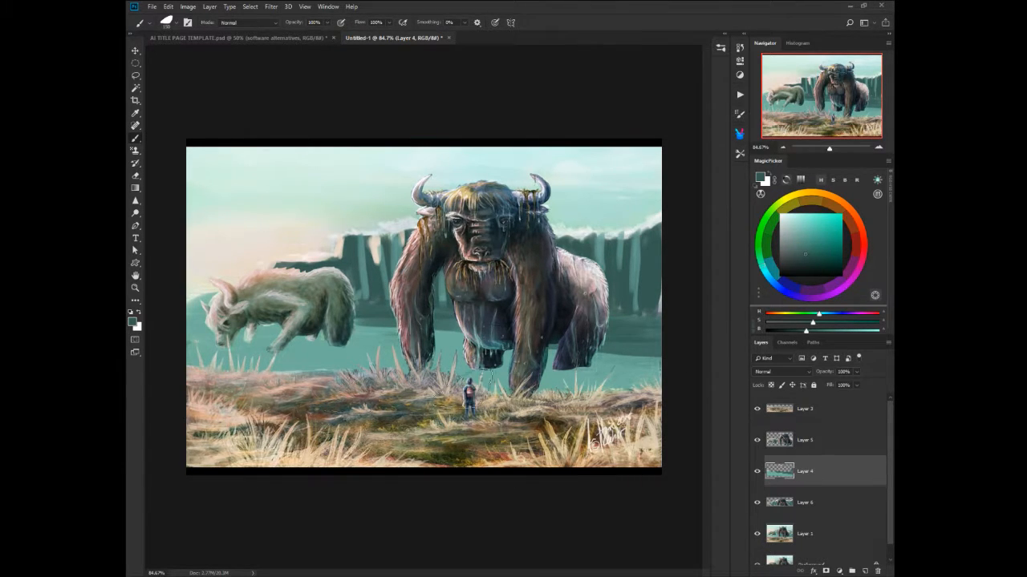
mouse_move(494, 369)
left_mouse_down()
mouse_move(573, 375)
mouse_move(497, 387)
mouse_move(578, 369)
mouse_move(531, 367)
left_mouse_up()
key("bracketleft")
mouse_move(330, 337)
left_mouse_down()
mouse_move(231, 347)
mouse_move(353, 345)
mouse_move(309, 353)
mouse_move(353, 339)
mouse_move(233, 353)
mouse_move(368, 365)
left_mouse_up()
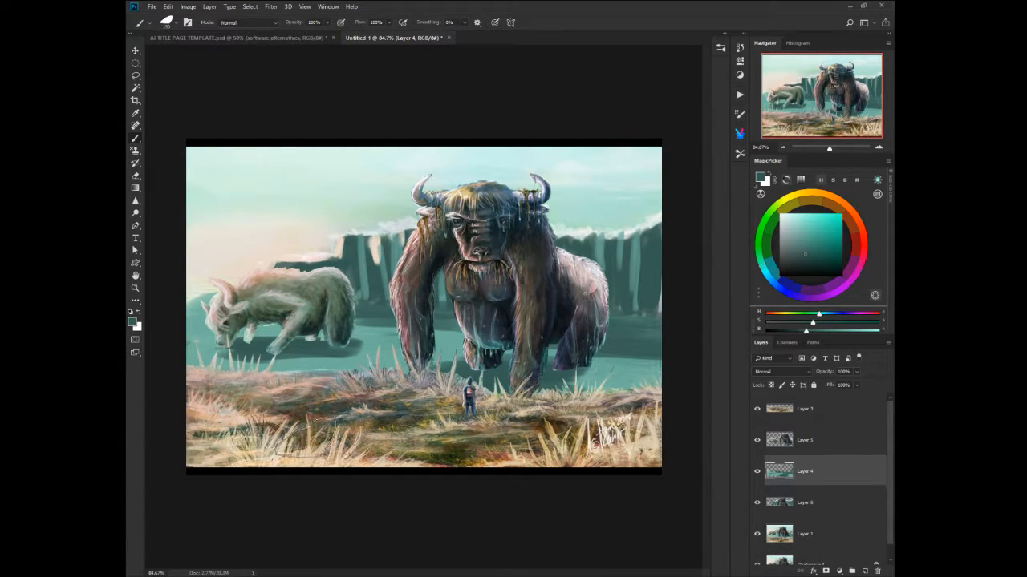
On Layer 3, sample a dark grey-green from the ground and block in broad dark patches across the grassy foreground.
left_click(498, 439, "ctrl")
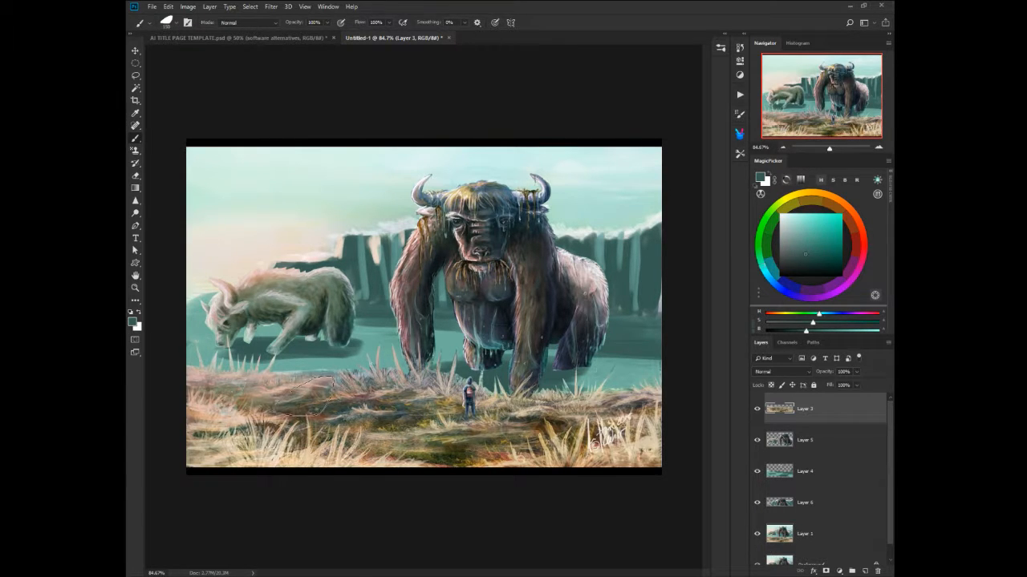
left_click(343, 408, "alt")
key("bracketleft")
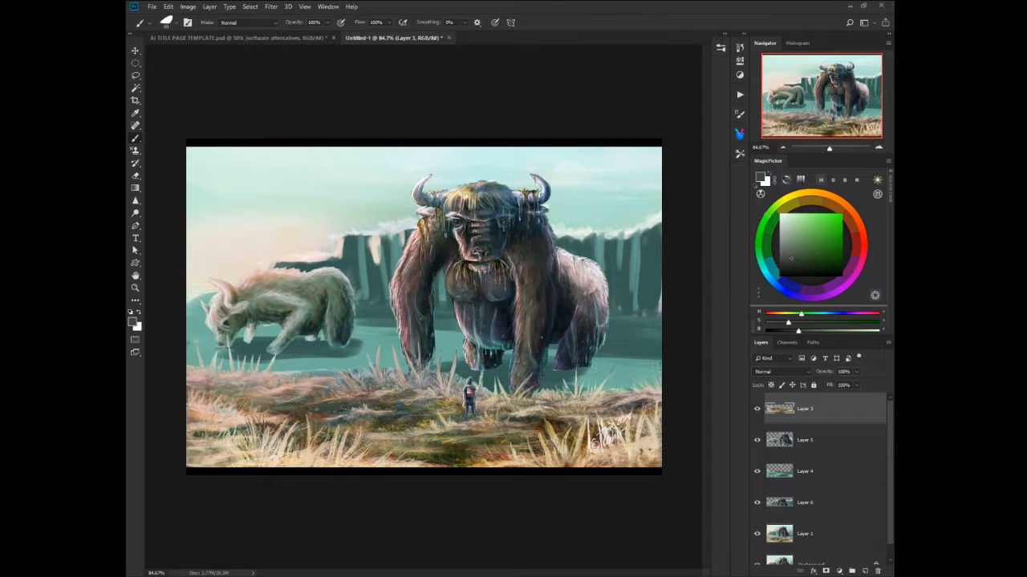
mouse_move(344, 407)
left_mouse_down()
mouse_move(302, 400)
mouse_move(358, 406)
mouse_move(230, 382)
mouse_move(322, 394)
mouse_move(225, 409)
mouse_move(307, 404)
mouse_move(248, 382)
mouse_move(284, 396)
mouse_move(399, 404)
mouse_move(382, 408)
mouse_move(426, 413)
mouse_move(362, 416)
mouse_move(486, 441)
mouse_move(414, 444)
mouse_move(490, 460)
mouse_move(415, 458)
mouse_move(487, 465)
mouse_move(460, 470)
left_mouse_up()
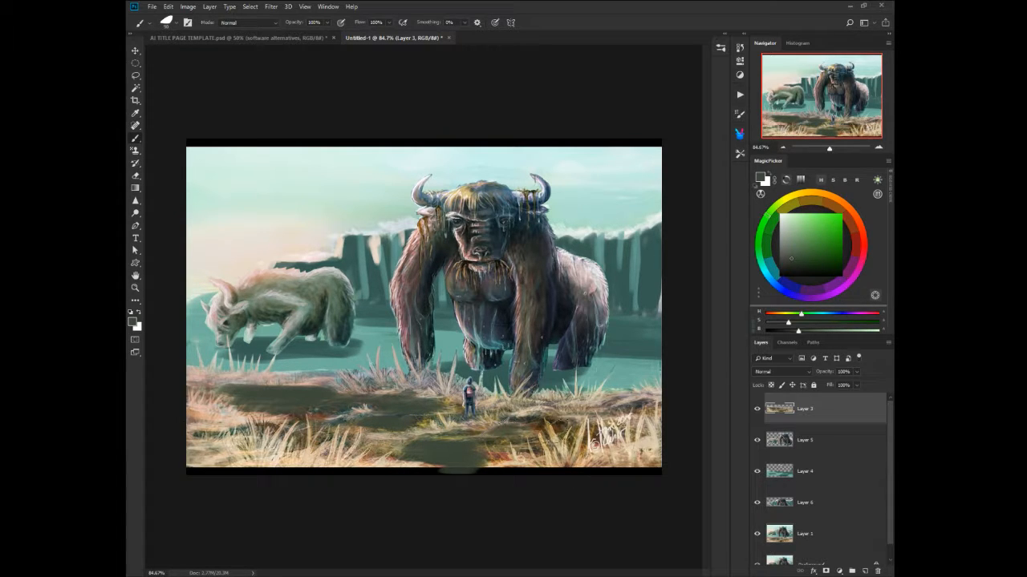
mouse_move(514, 433)
left_mouse_down()
mouse_move(557, 417)
mouse_move(571, 429)
mouse_move(663, 399)
mouse_move(668, 408)
mouse_move(659, 421)
mouse_move(573, 416)
mouse_move(561, 426)
left_mouse_up()
Sample a tan from the dry grass and paint flat light patches over the signature, the foreground edges and the upper bank.
left_click(646, 454, "alt")
mouse_move(669, 438)
left_mouse_down()
mouse_move(583, 440)
mouse_move(653, 449)
mouse_move(616, 448)
mouse_move(551, 467)
mouse_move(443, 457)
left_mouse_up()
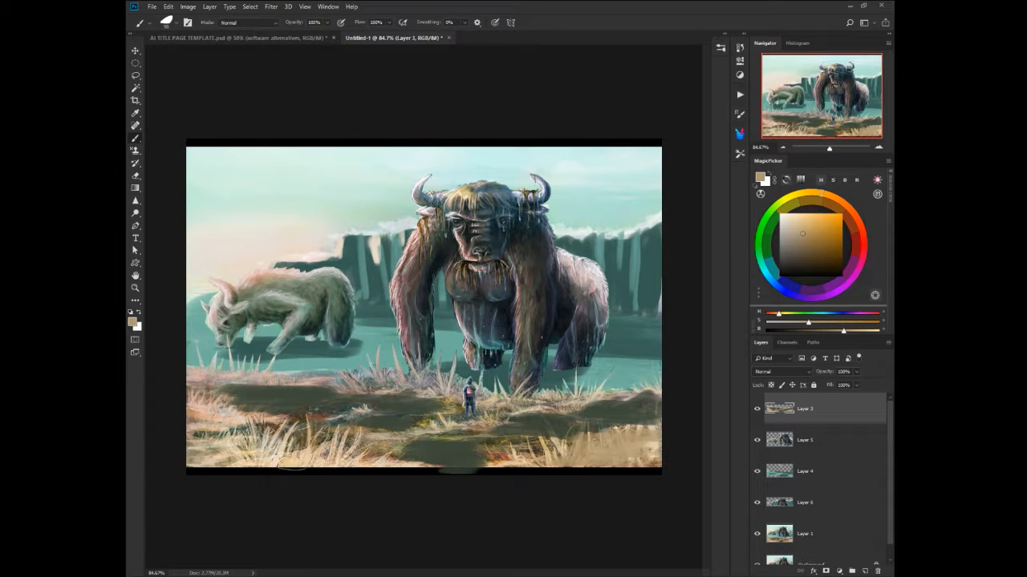
mouse_move(343, 467)
left_mouse_down()
mouse_move(202, 470)
mouse_move(255, 466)
mouse_move(215, 472)
left_mouse_up()
left_click_drag(183, 419, 228, 418)
left_click_drag(186, 381, 267, 376)
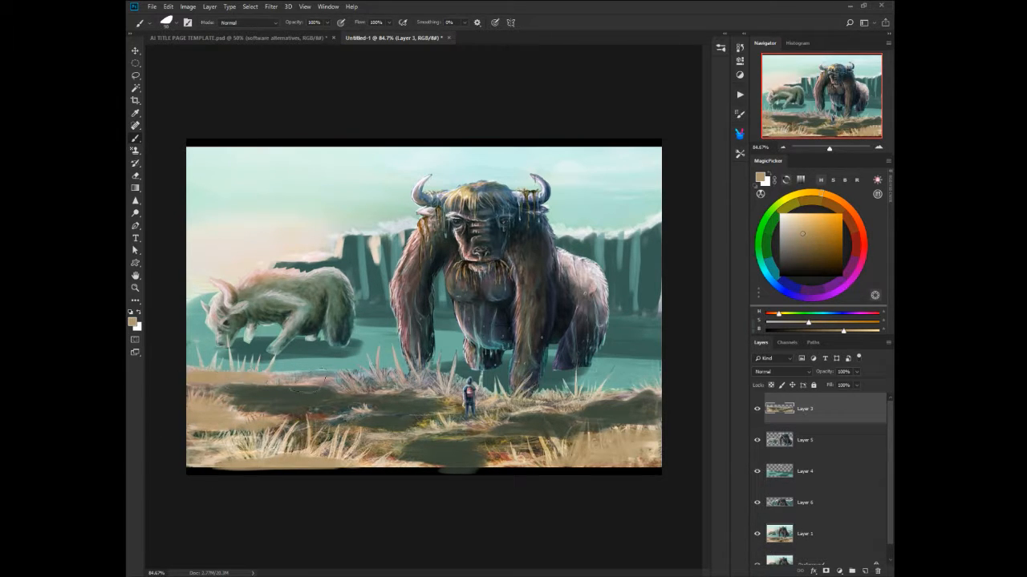
mouse_move(357, 383)
left_mouse_down()
mouse_move(425, 380)
mouse_move(341, 390)
mouse_move(433, 388)
mouse_move(456, 374)
mouse_move(314, 399)
left_mouse_up()
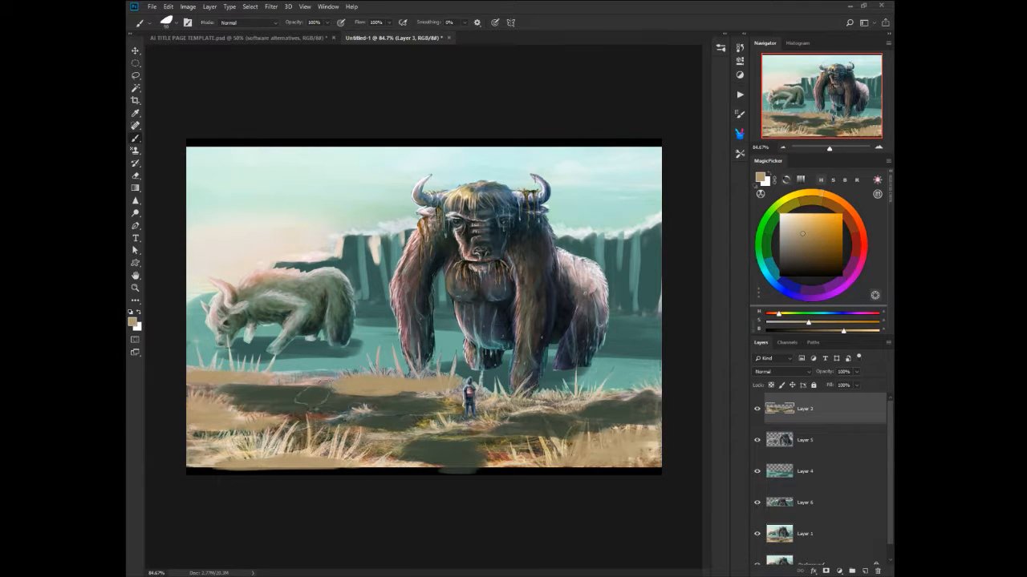
Sample the dark ground colour and a paler tan, and paint over more of the detailed grass in the lower foreground.
left_click(384, 399, "alt")
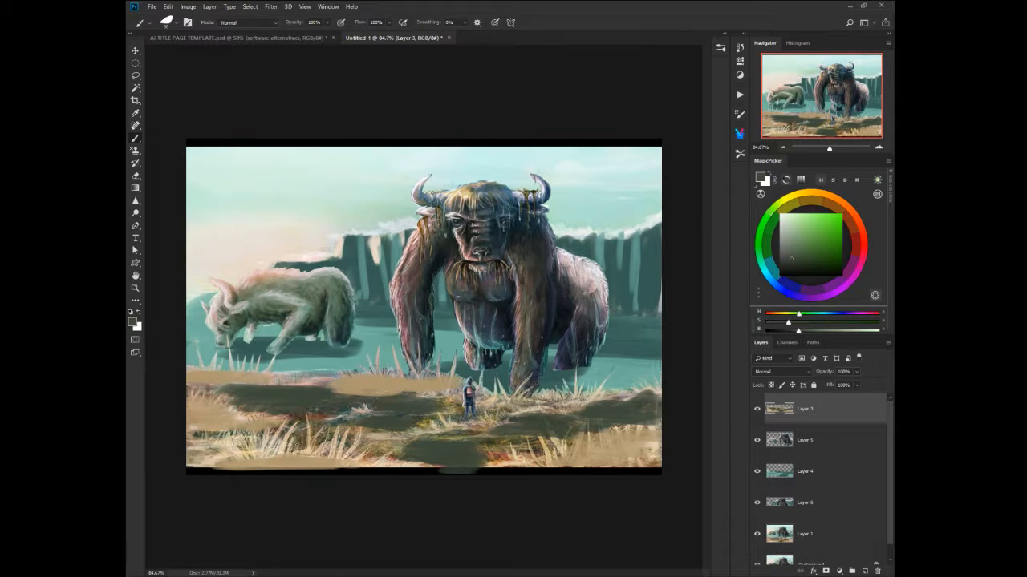
left_click(311, 449, "alt")
mouse_move(310, 451)
left_mouse_down()
mouse_move(240, 449)
mouse_move(335, 450)
left_mouse_up()
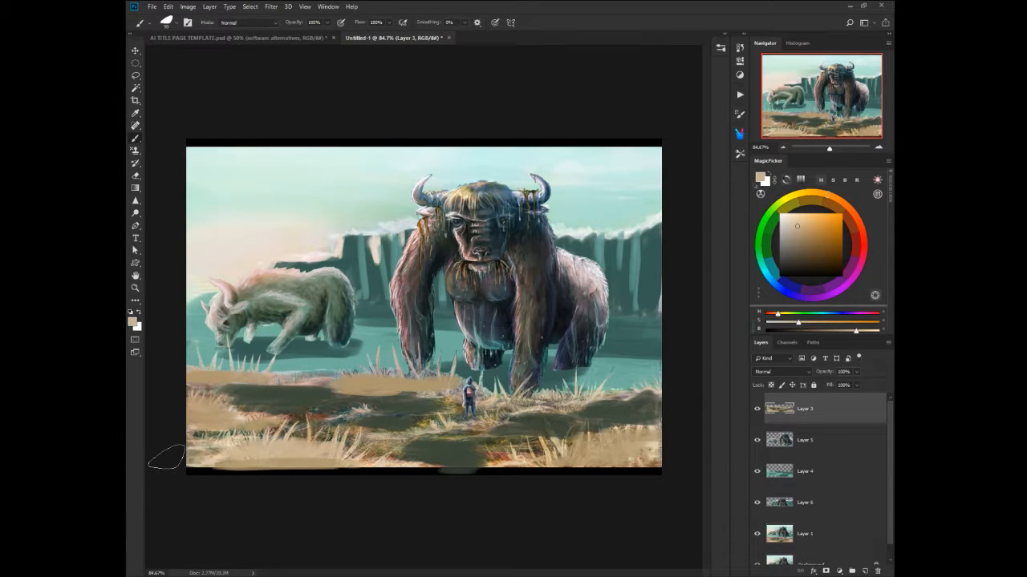
mouse_move(545, 446)
left_mouse_down()
mouse_move(483, 460)
mouse_move(550, 441)
mouse_move(501, 444)
left_mouse_up()
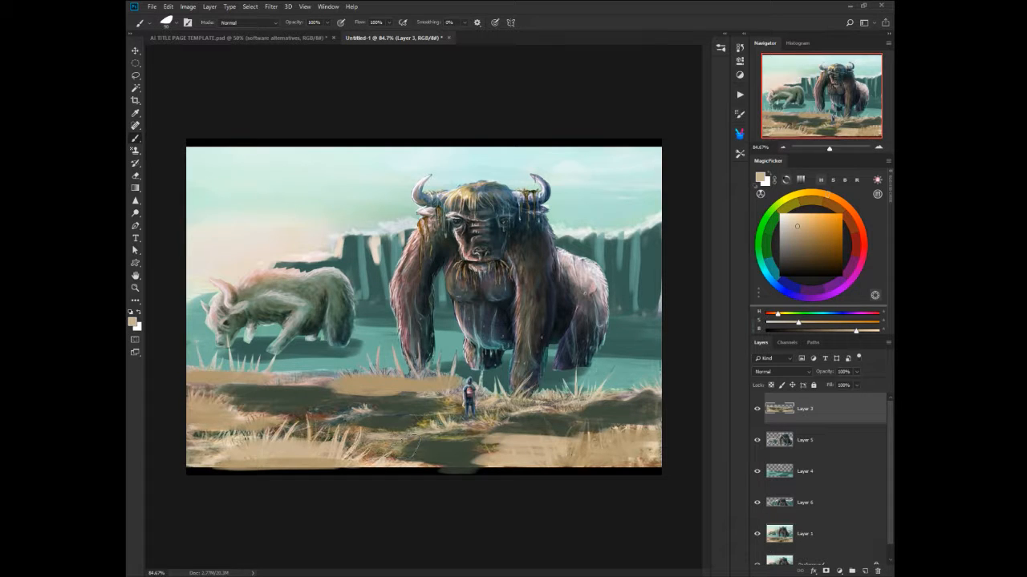
Choose a grass-blade brush, sample the tan ground, adjust the brush size and paint blades along the bank below the grazing animal.
left_click(423, 383, "alt")
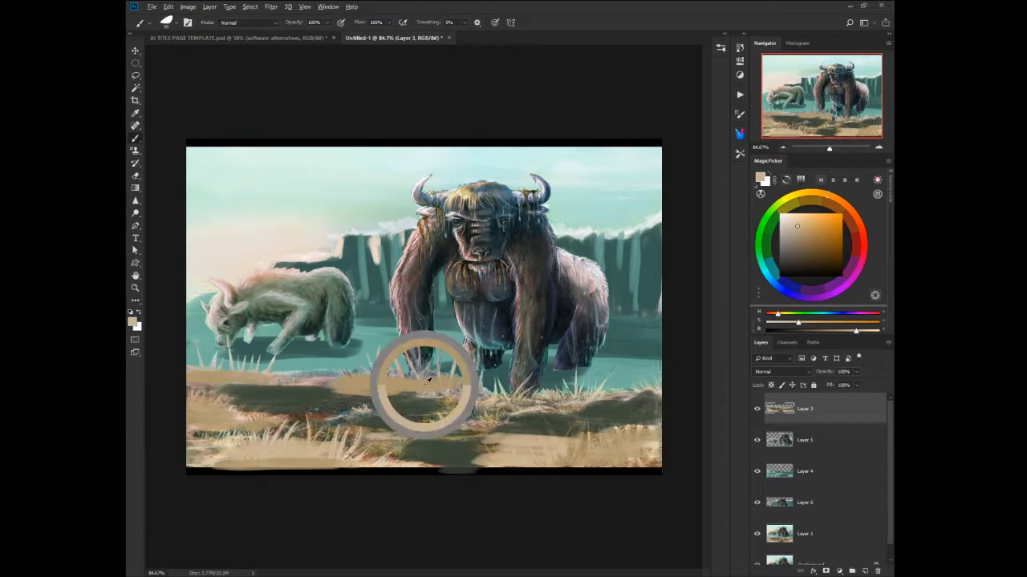
right_click(394, 381)
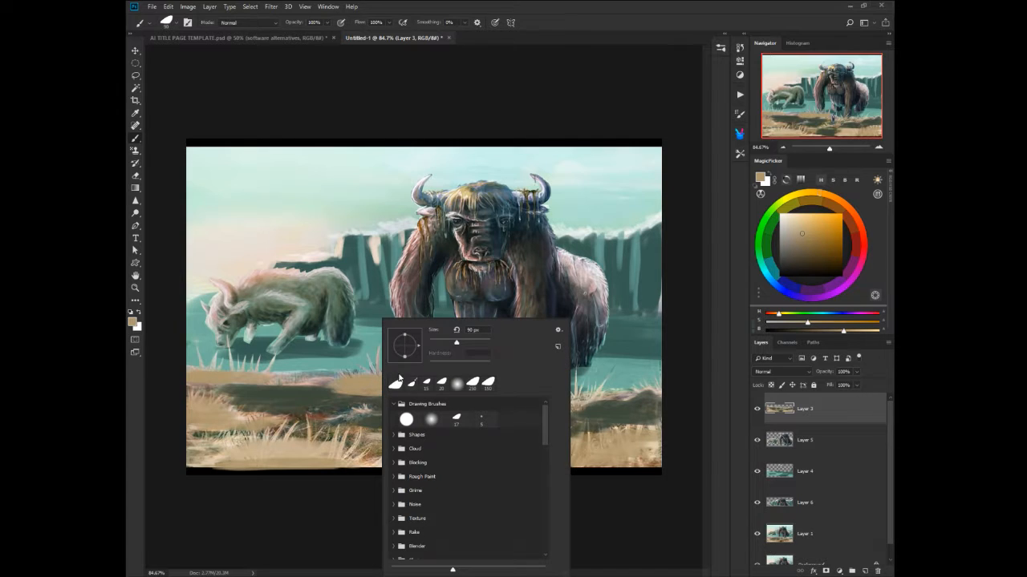
left_click_drag(545, 425, 550, 509)
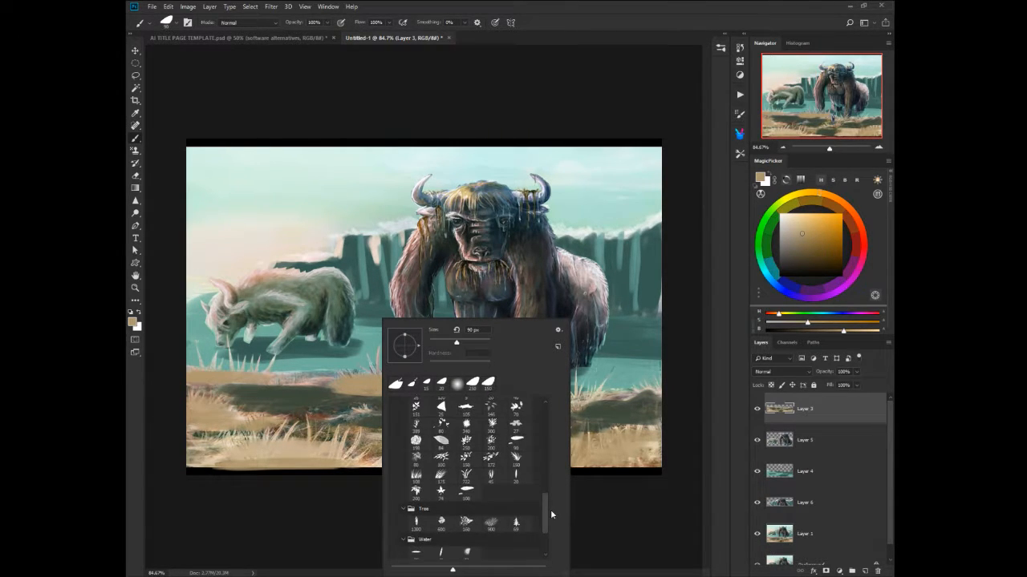
left_click(416, 475)
left_click(235, 372, "alt")
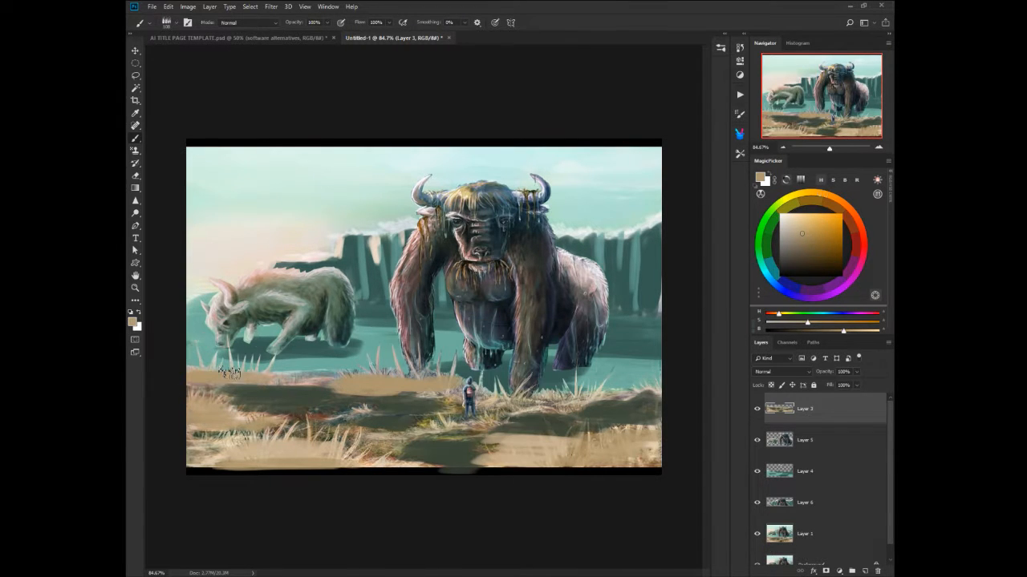
key("]")
key("]")
key("]")
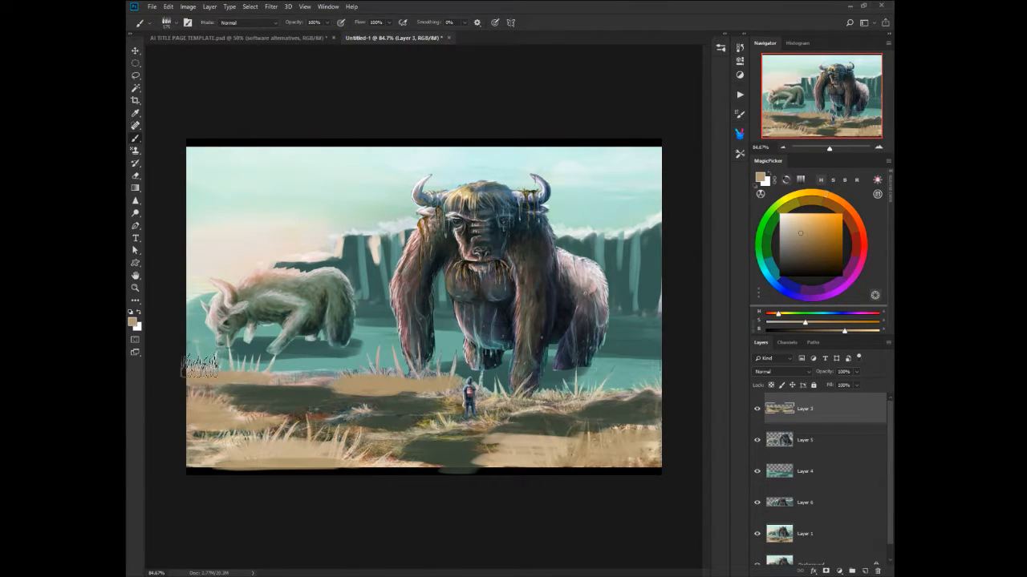
key("bracketleft")
key("bracketleft")
key("bracketleft")
key("bracketleft")
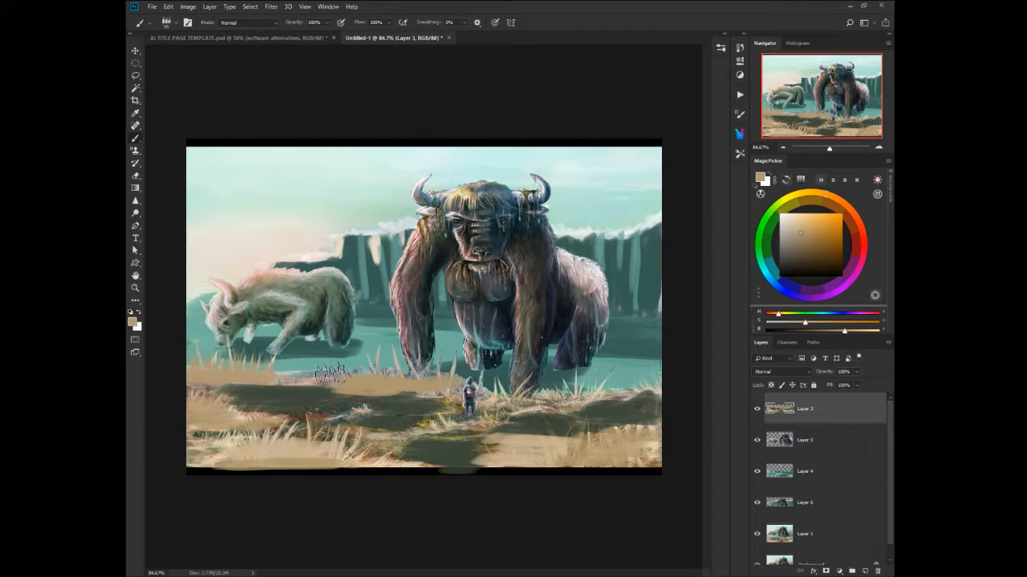
Sample the dark green and tan ground colours and paint grass blades that blend the patches between the picture's left edge and the hiker.
left_click(388, 403, "alt")
mouse_move(318, 390)
left_mouse_down()
mouse_move(234, 389)
mouse_move(254, 390)
mouse_move(225, 385)
left_mouse_up()
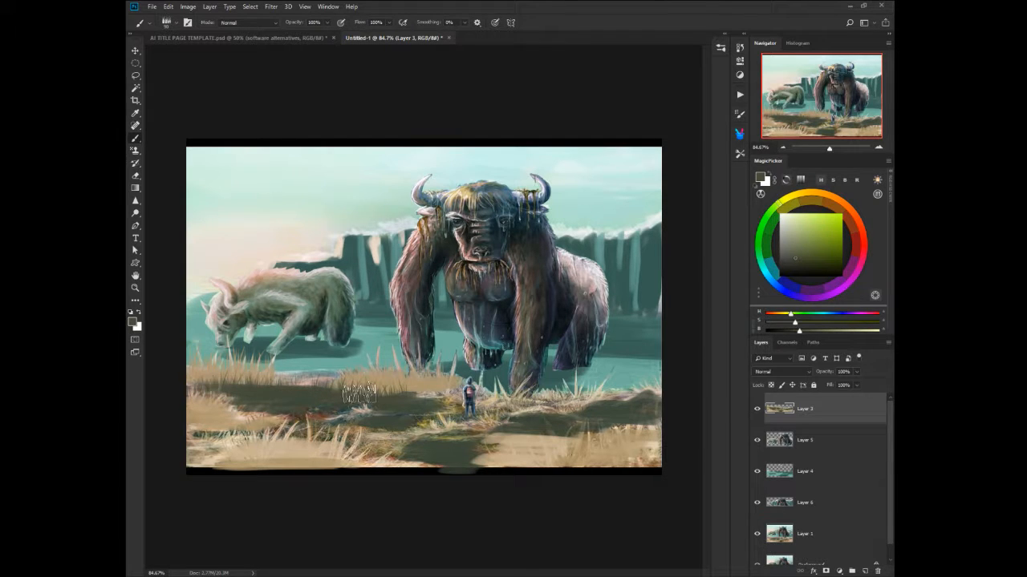
left_click_drag(359, 393, 434, 394)
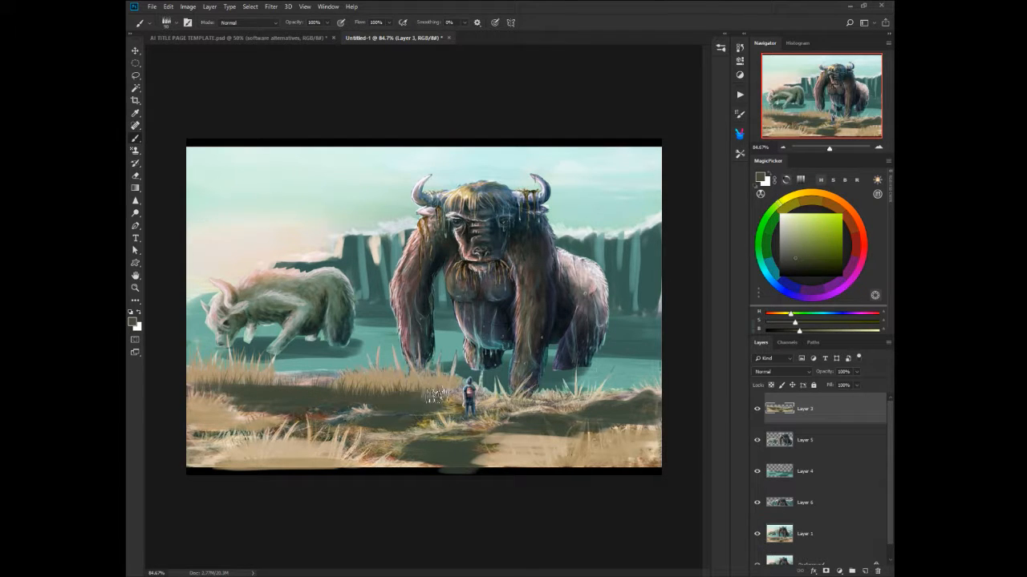
left_click(251, 417, "alt")
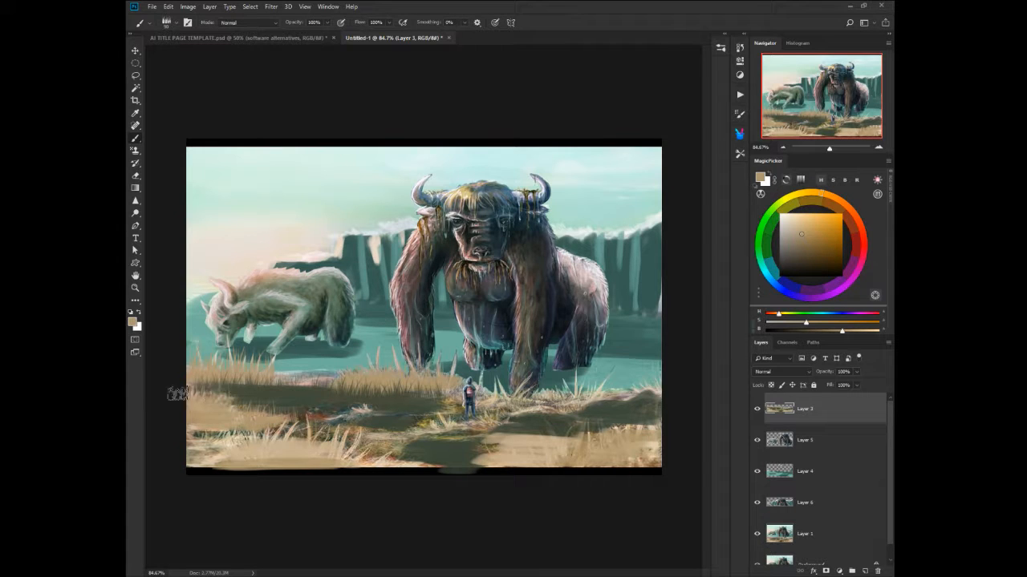
left_click(267, 446, "alt")
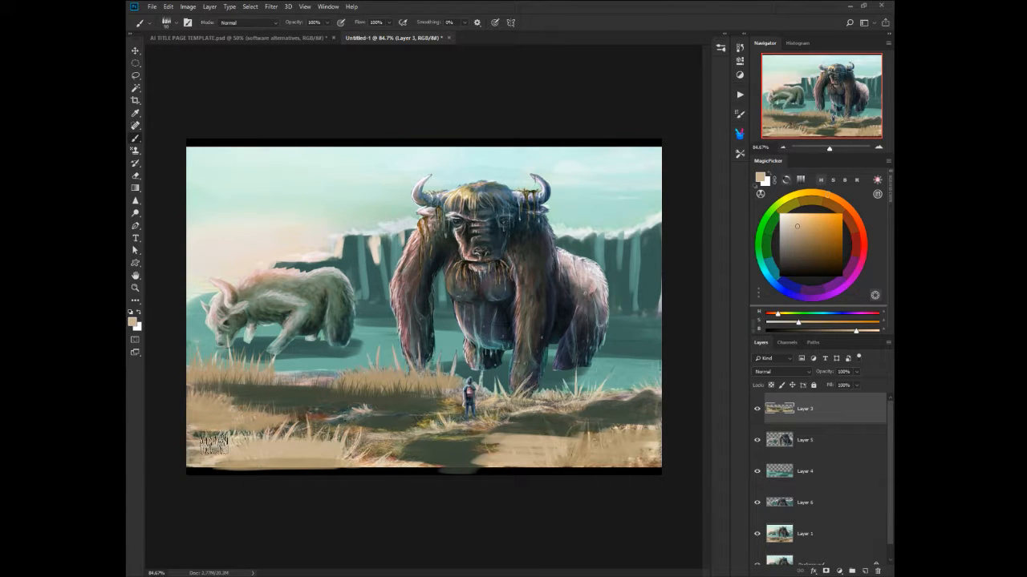
Sample the dark green and tan ground colours and paint blended grass blades around the hiker and across the foreground toward the picture's right edge.
left_click(444, 444, "alt")
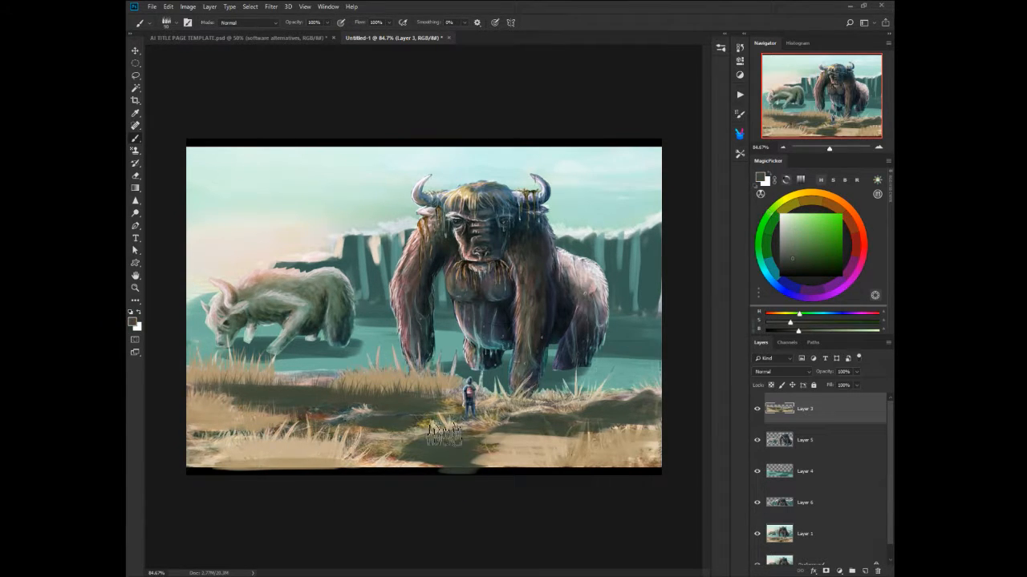
left_click(524, 421, "alt")
mouse_move(524, 418)
left_mouse_down()
mouse_move(550, 415)
mouse_move(580, 436)
mouse_move(504, 441)
left_mouse_up()
left_click(551, 440, "alt")
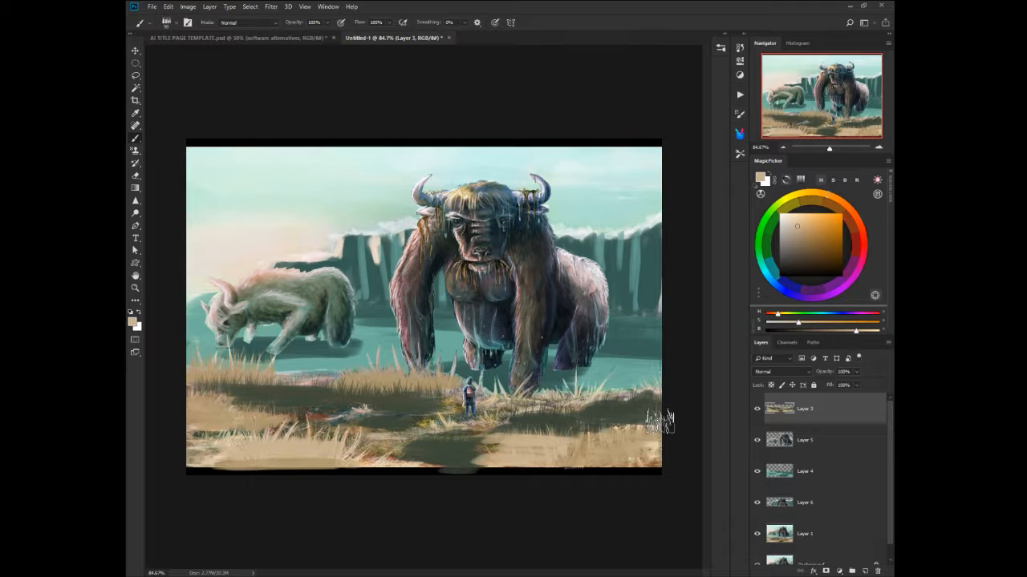
left_click(606, 436, "alt")
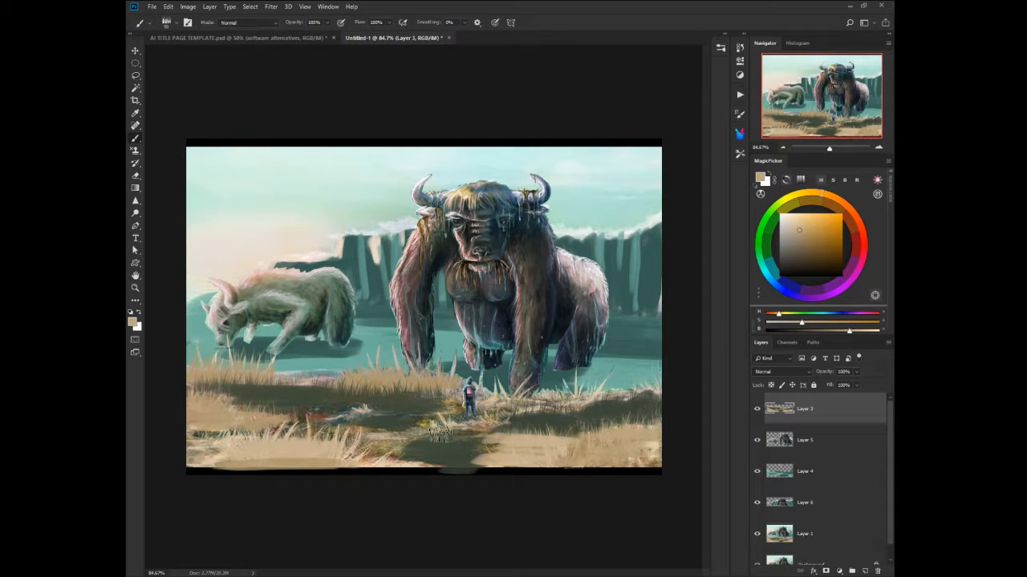
left_click(447, 424, "alt")
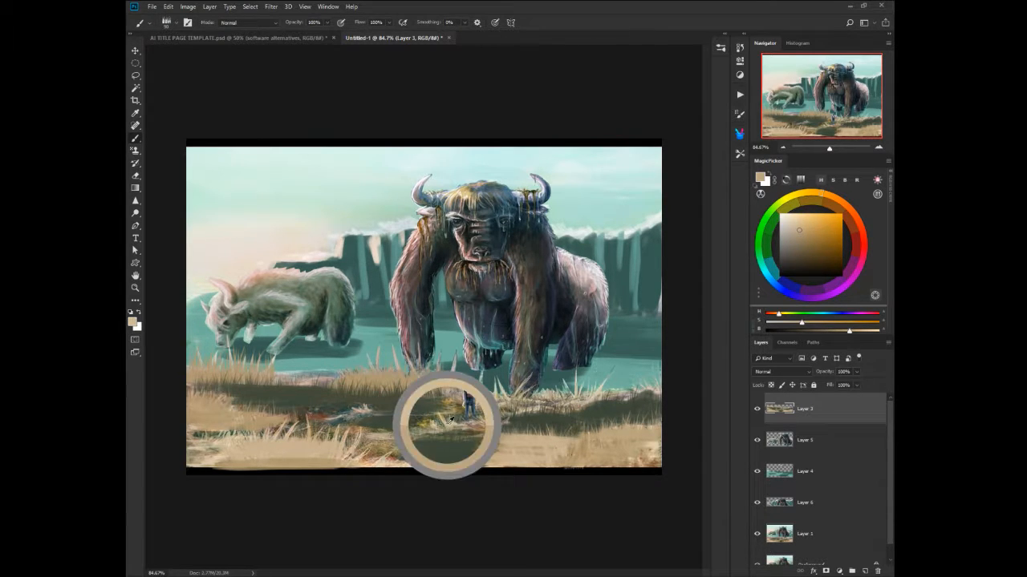
left_click_drag(395, 438, 373, 438)
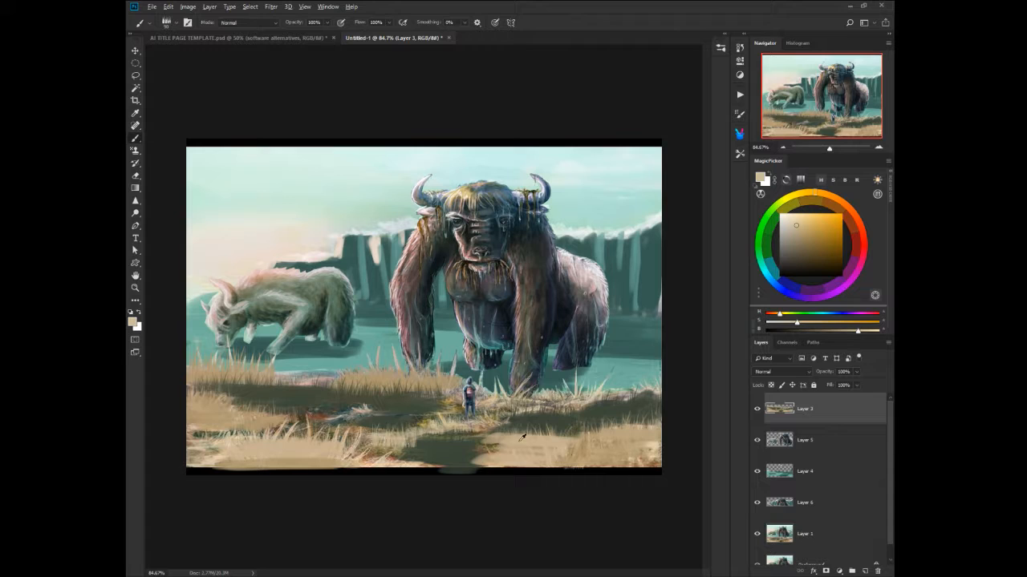
Sample tan ground colours and paint grass blades along the picture's lower edge, from below the hiker to the right corner.
left_click(519, 446, "alt")
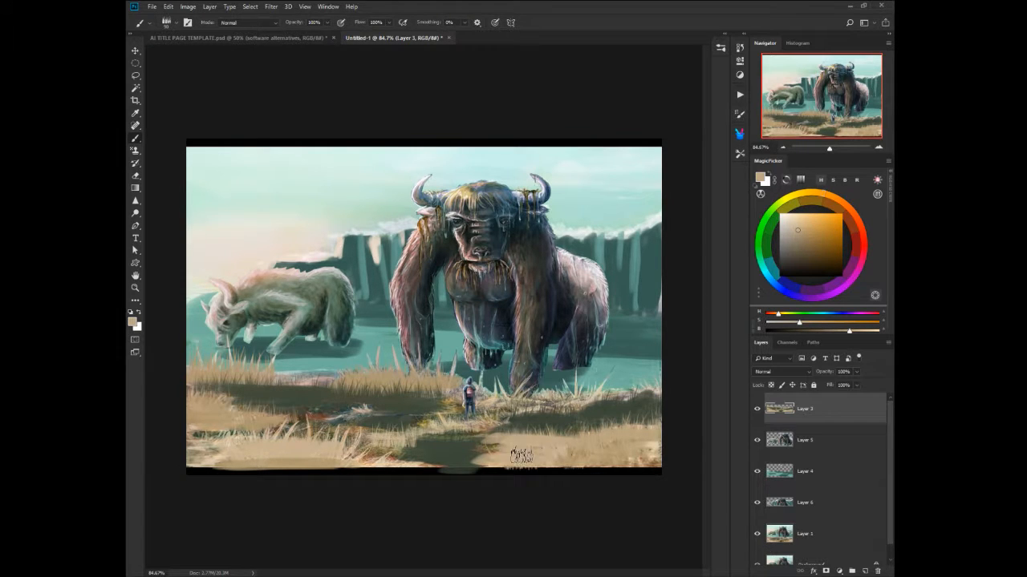
left_click(493, 458, "alt")
mouse_move(505, 470)
left_mouse_down()
mouse_move(457, 471)
mouse_move(684, 478)
left_mouse_up()
left_click_drag(602, 464, 646, 468)
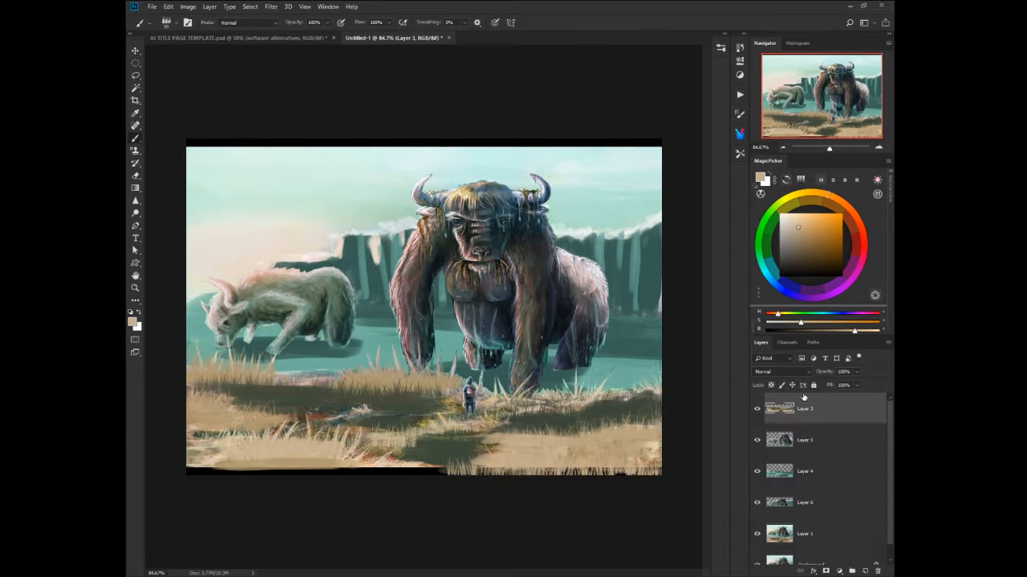
Switch from the grass brush to a recently used tapered brush and reduce its size to a thin line.
right_click(549, 327)
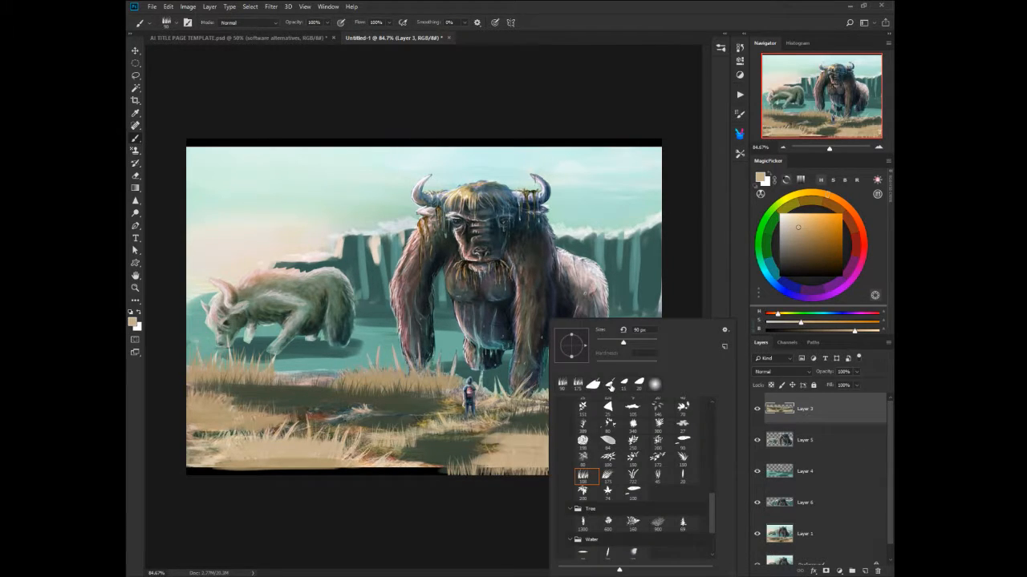
left_click(610, 385)
left_click_drag(604, 343, 597, 343)
key("Return")
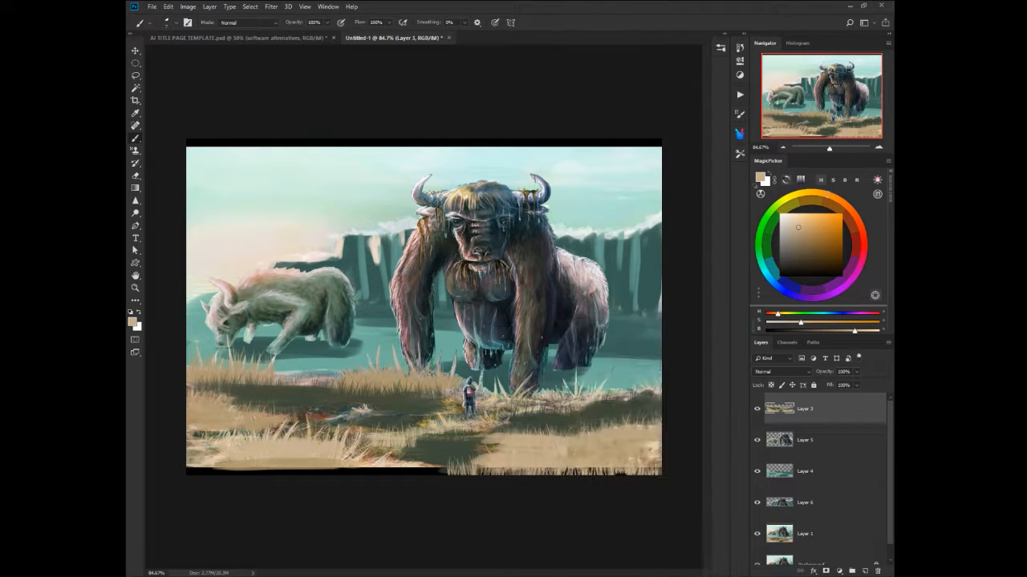
Add a new layer above the grass layer and set the foreground colour to a fully saturated bright green.
left_click(864, 571)
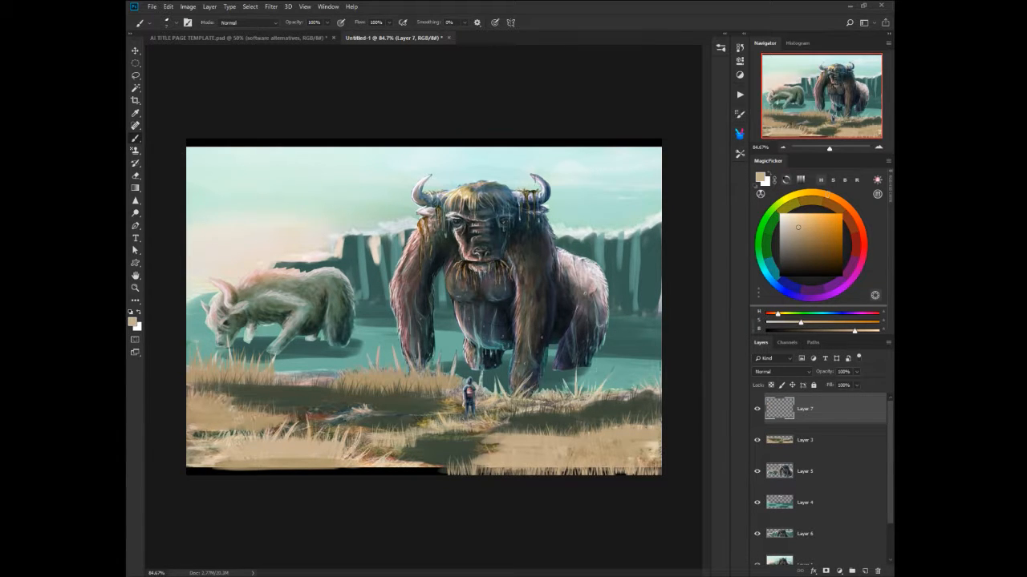
left_click(851, 213)
left_click(842, 215)
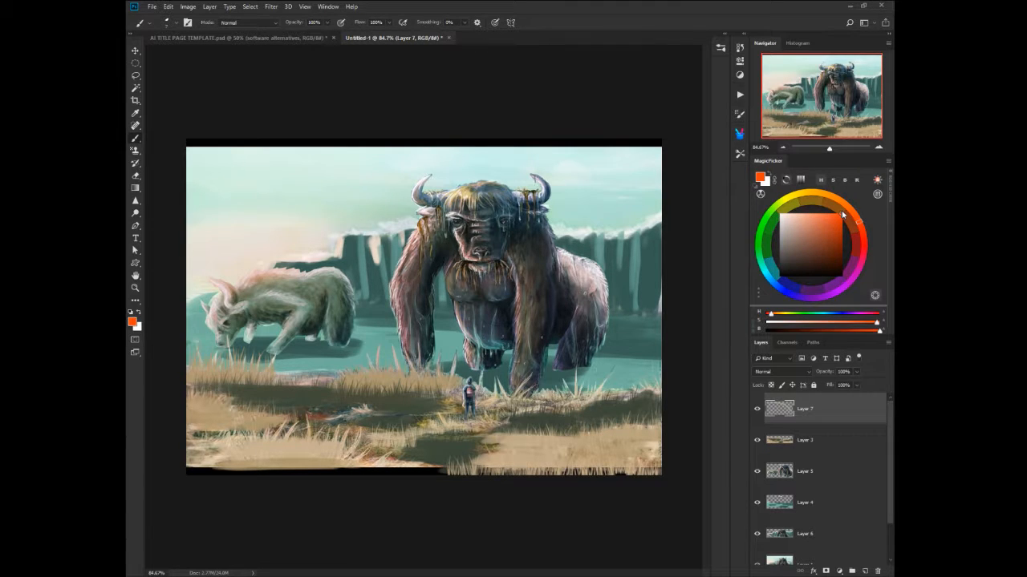
left_click(759, 237)
left_click(842, 215)
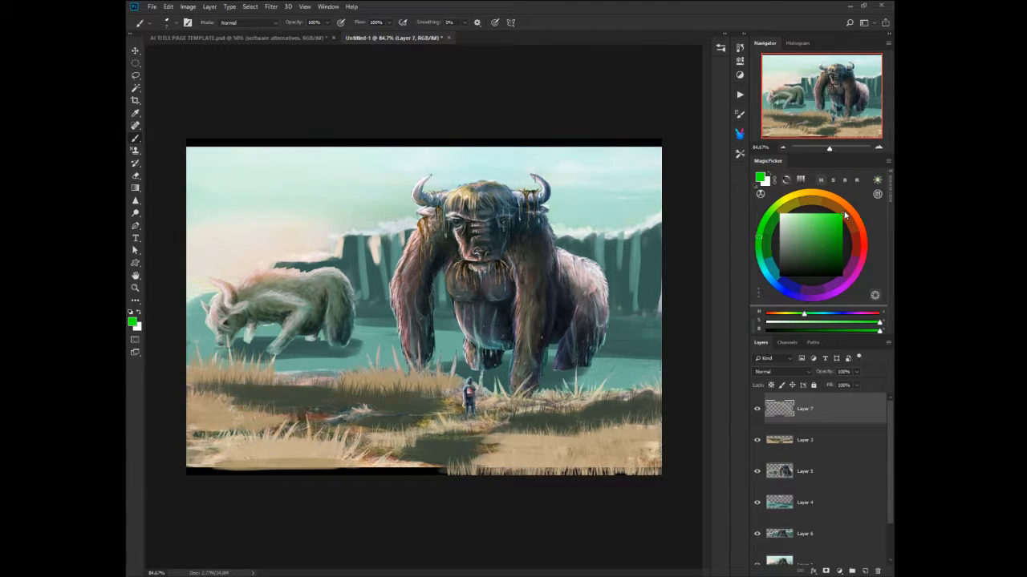
Outline the horned creature's face in green and draw sloping neck lines from its crown down toward both shoulders.
mouse_move(510, 191)
left_mouse_down()
mouse_move(477, 180)
mouse_move(446, 201)
mouse_move(450, 235)
mouse_move(479, 271)
left_mouse_up()
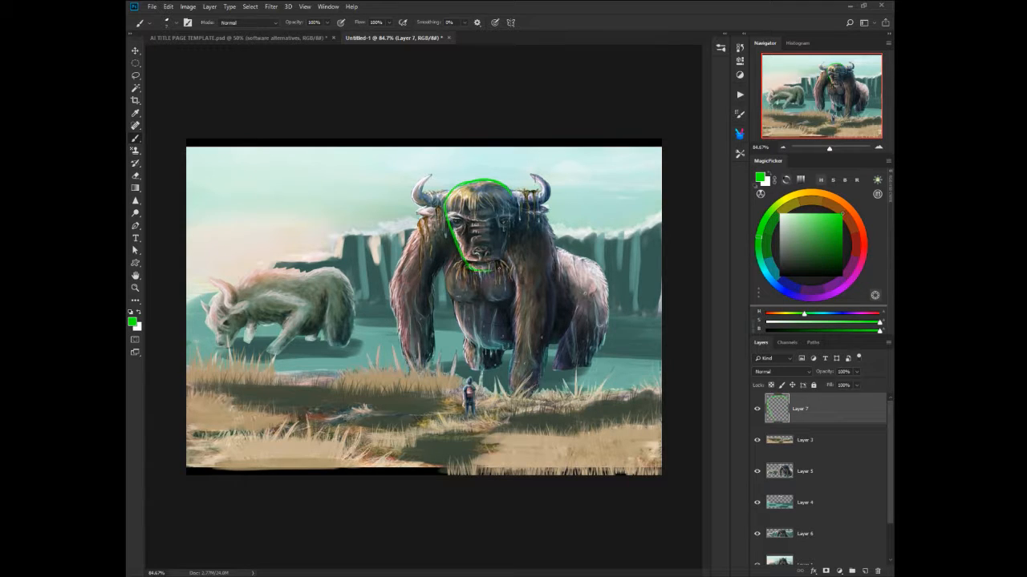
left_click_drag(516, 202, 501, 267)
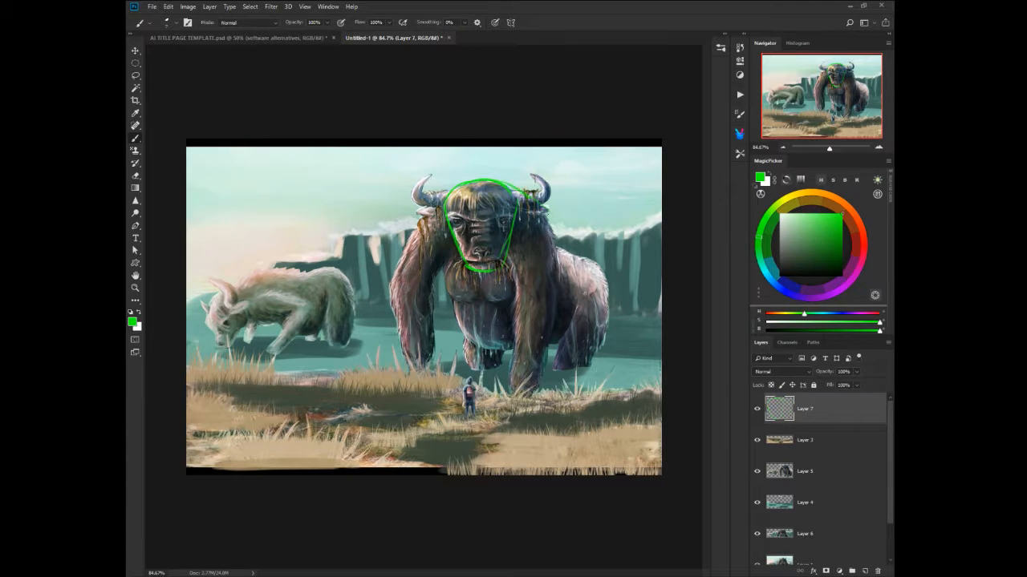
left_click_drag(505, 183, 560, 230)
left_click_drag(446, 191, 407, 229)
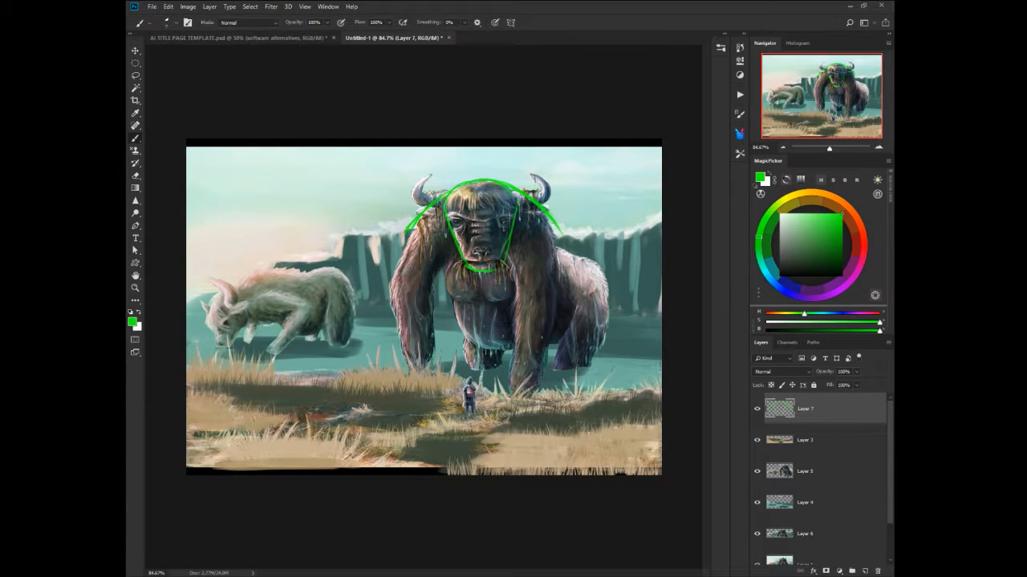
Sketch green construction lines for the creature's two bulky shoulders and the lower edge of its chest.
mouse_move(554, 223)
left_mouse_down()
mouse_move(573, 255)
mouse_move(566, 292)
mouse_move(552, 298)
left_mouse_up()
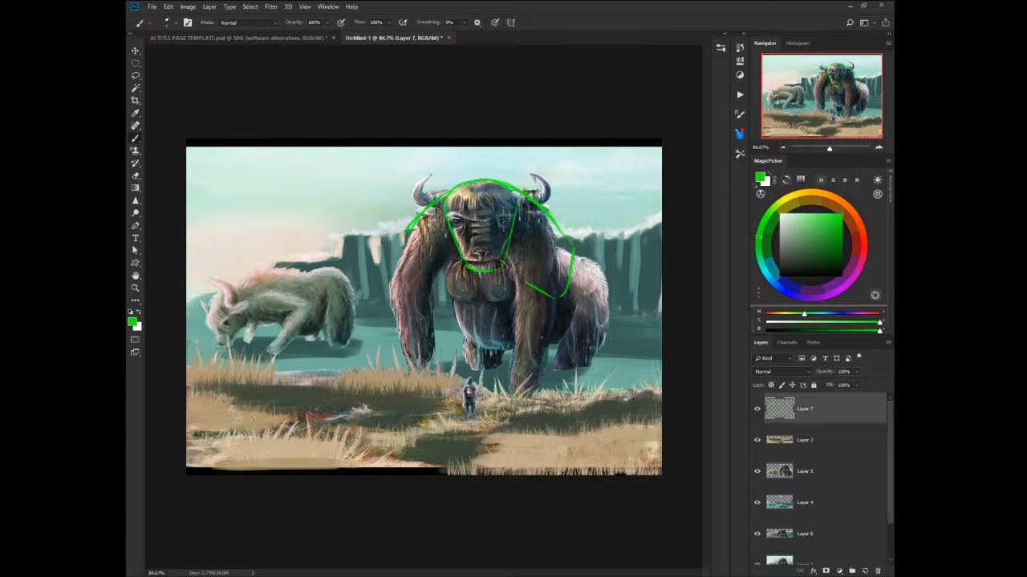
left_click_drag(522, 240, 546, 237)
mouse_move(517, 285)
left_mouse_down()
mouse_move(496, 300)
mouse_move(463, 293)
left_mouse_up()
mouse_move(425, 263)
left_mouse_down()
mouse_move(455, 285)
mouse_move(407, 268)
left_mouse_up()
mouse_move(414, 221)
left_mouse_down()
mouse_move(387, 236)
mouse_move(390, 306)
left_mouse_up()
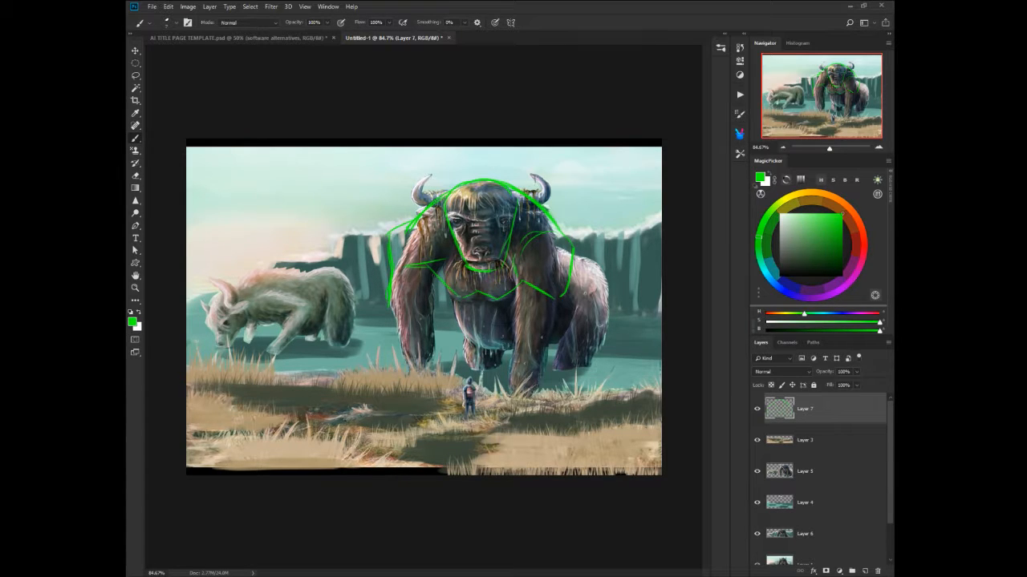
Sketch green contours for the creature's upper arms, elbows, forearms and belly down to the bank.
left_click_drag(439, 283, 417, 316)
left_click_drag(518, 300, 536, 340)
left_click_drag(559, 303, 556, 340)
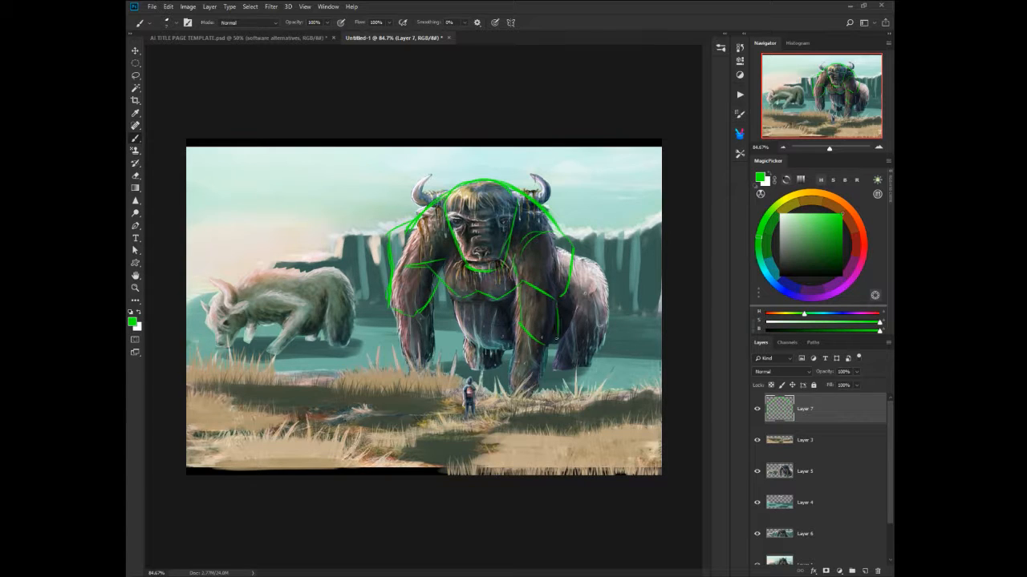
left_click_drag(567, 292, 565, 345)
mouse_move(431, 312)
left_mouse_down()
mouse_move(411, 320)
mouse_move(435, 322)
mouse_move(441, 363)
left_mouse_up()
left_click_drag(385, 299, 408, 373)
mouse_move(446, 291)
left_mouse_down()
mouse_move(457, 322)
mouse_move(503, 352)
mouse_move(563, 340)
mouse_move(516, 367)
mouse_move(513, 394)
left_mouse_up()
left_click_drag(566, 338, 549, 391)
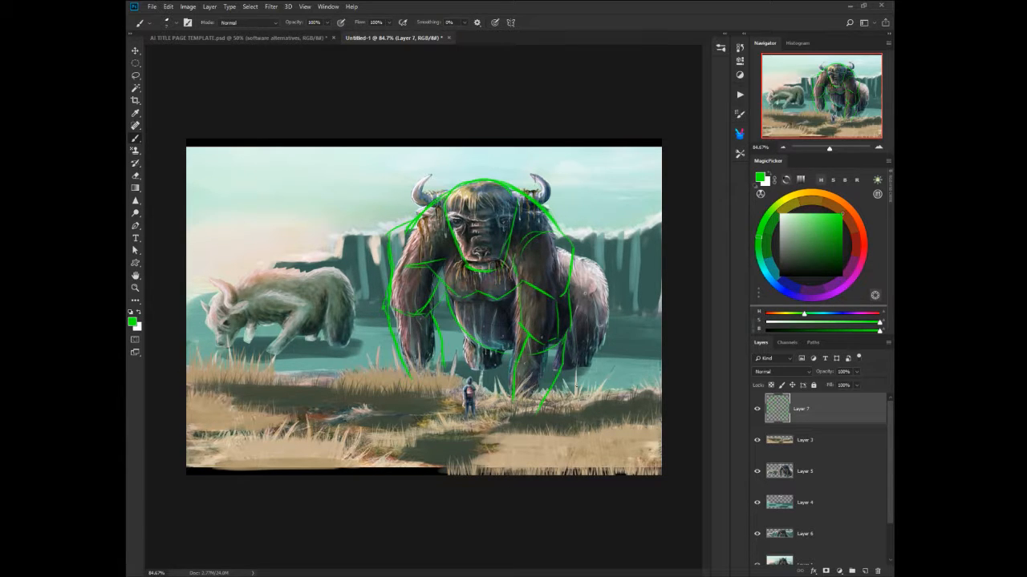
Hide the green sketch layer, select Layer 5 and broaden the creature's shoulder above its hindquarters with sampled dark fur colour and an enlarged brush.
left_click(757, 409)
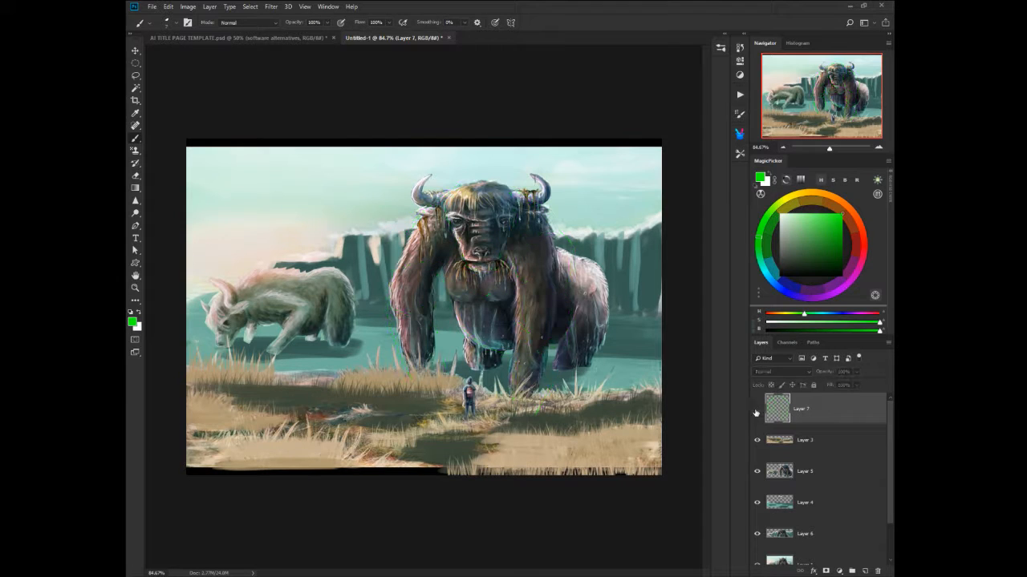
left_click(779, 474)
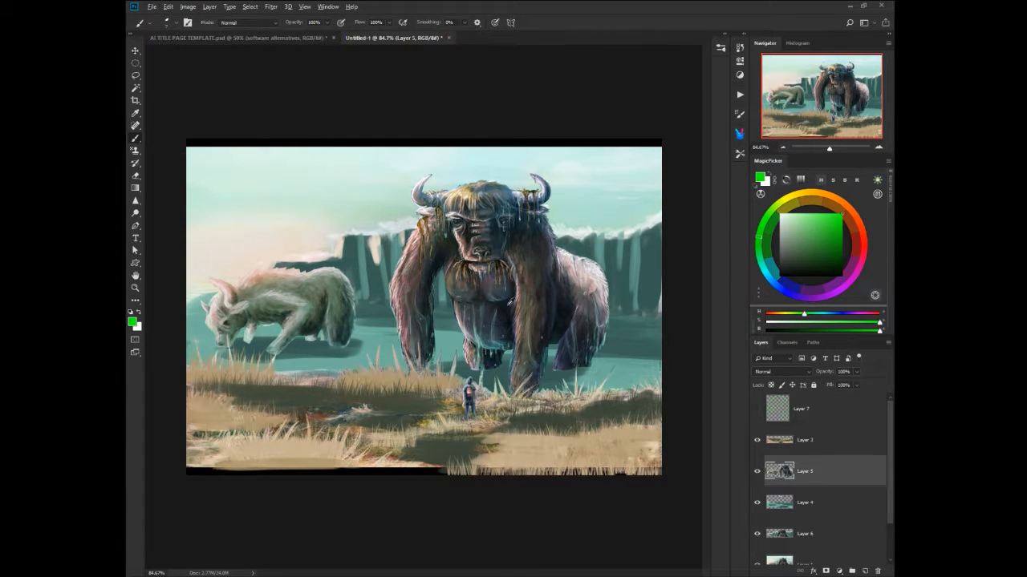
left_click(512, 301, "alt")
left_click(546, 253, "alt")
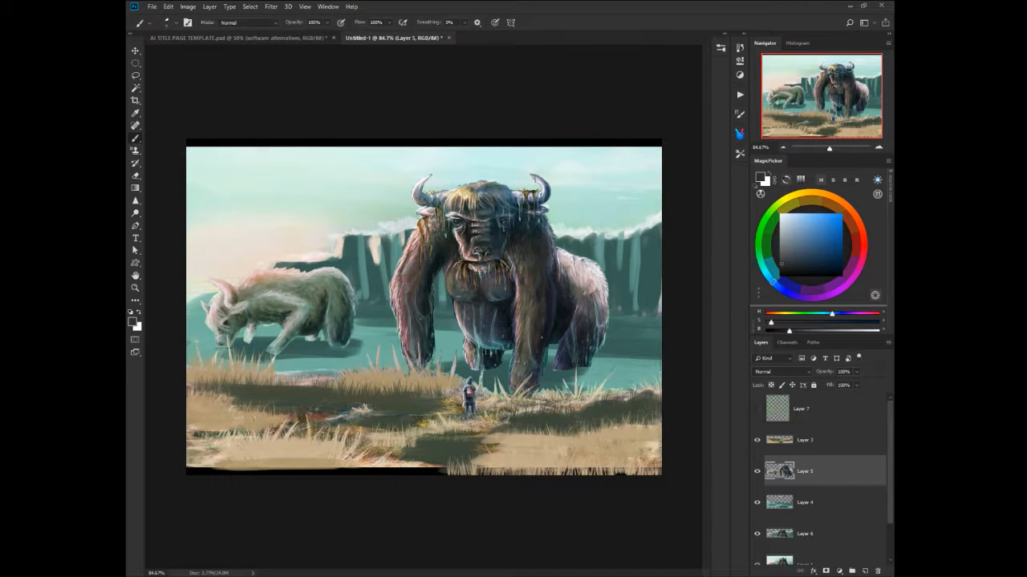
key("bracketright")
left_click_drag(550, 229, 555, 271)
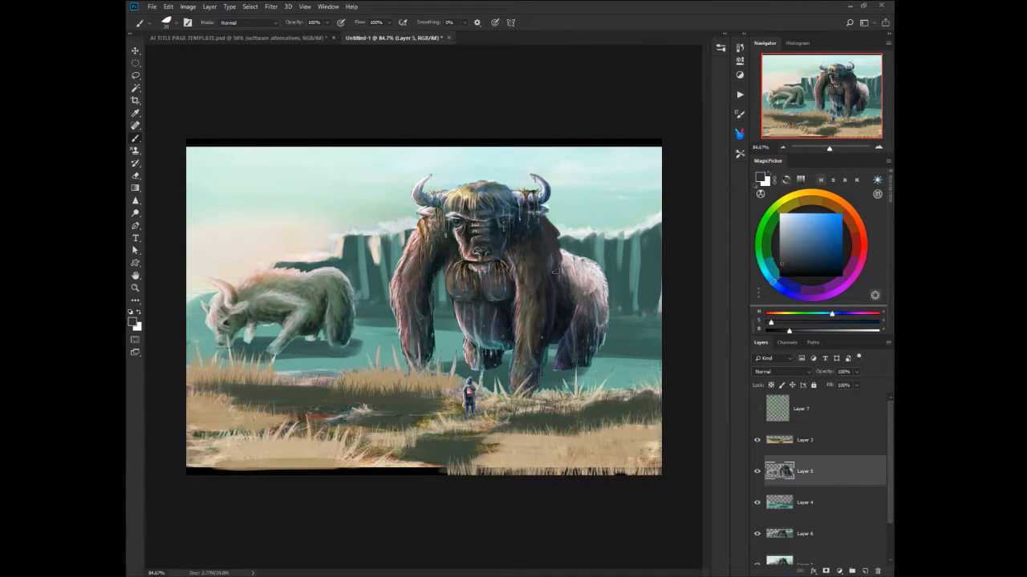
mouse_move(548, 227)
left_mouse_down()
mouse_move(557, 275)
mouse_move(559, 242)
mouse_move(565, 268)
left_mouse_up()
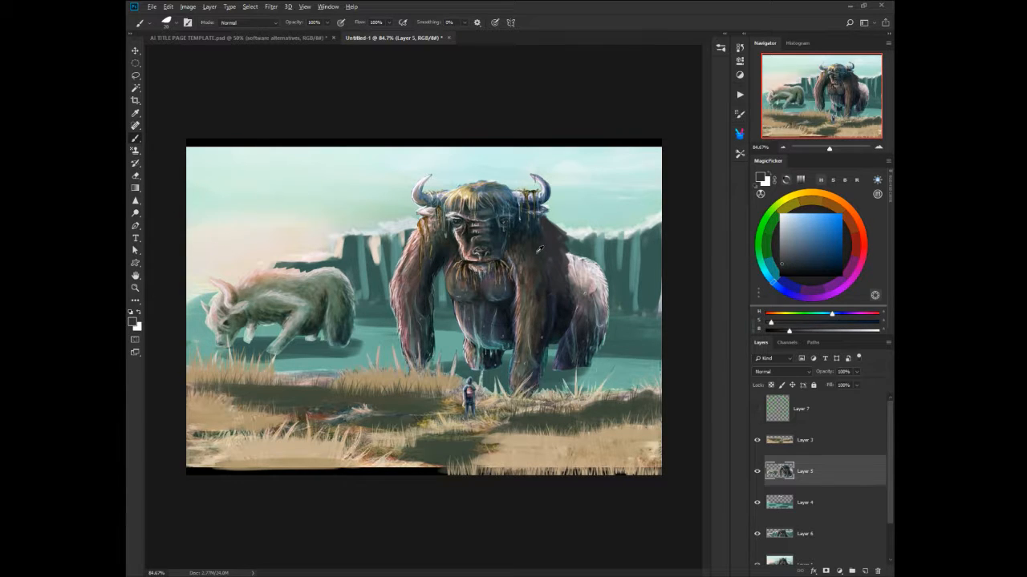
Sample dark and reddish fur colours and repaint the creature's hindquarters and the thickened upper arm in front of them.
left_click(541, 248, "alt")
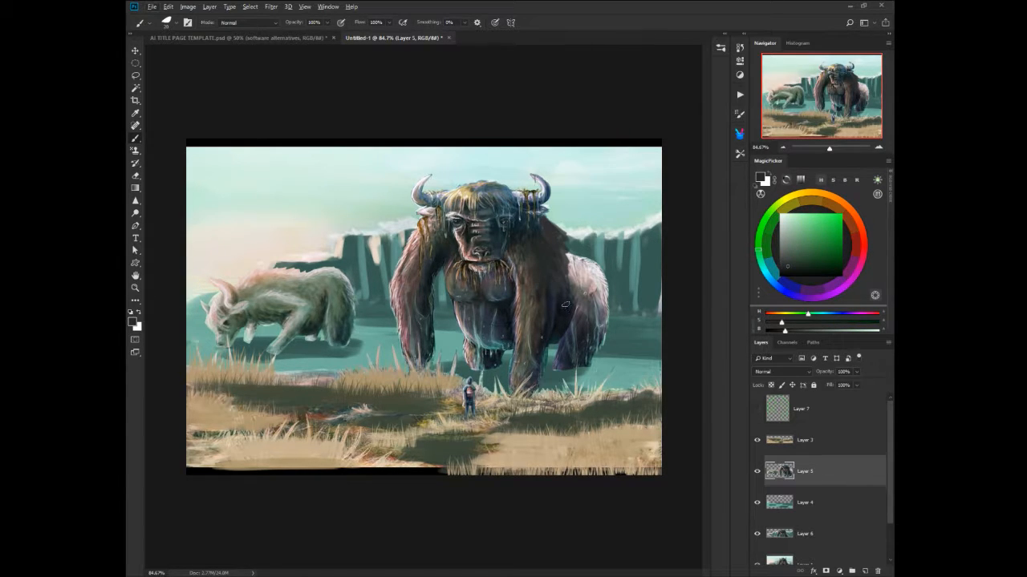
left_click(600, 271, "alt")
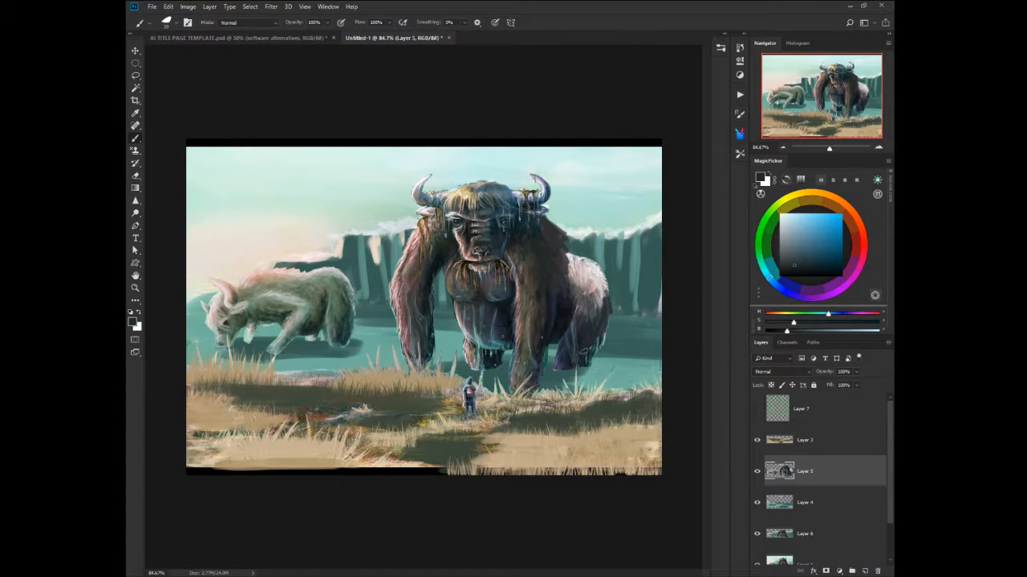
left_click(524, 294, "alt")
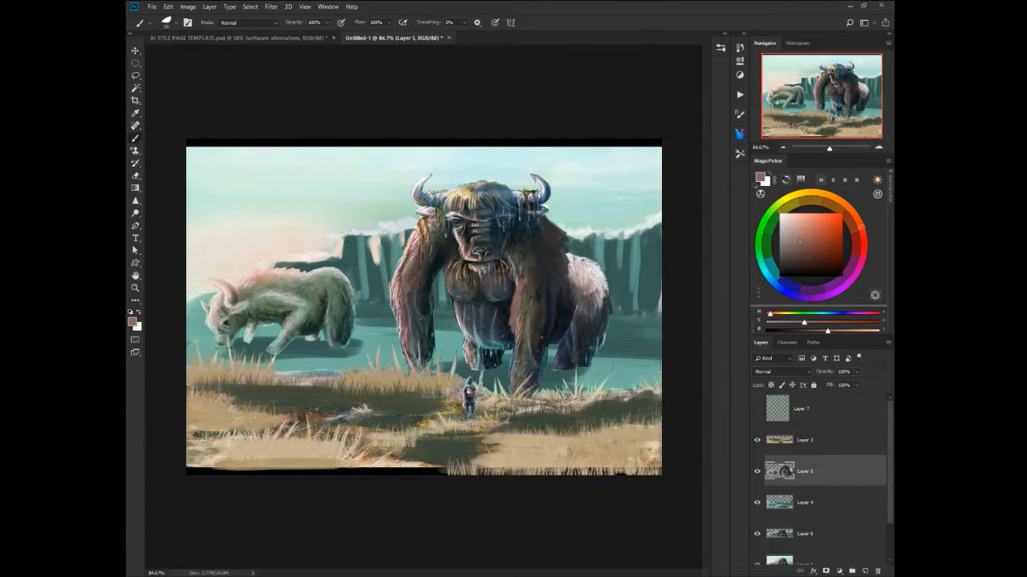
left_click(553, 303, "alt")
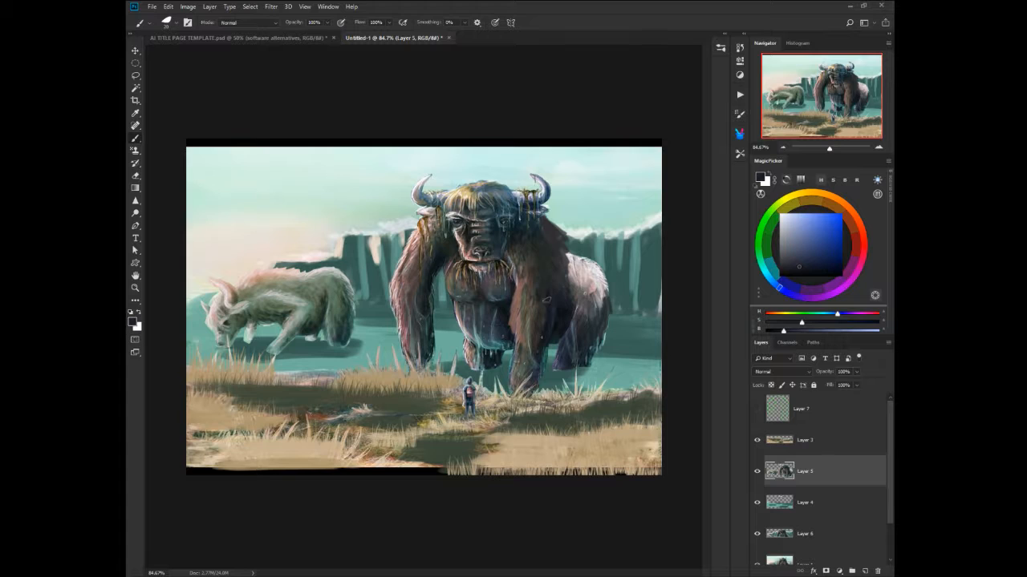
left_click(588, 310, "alt")
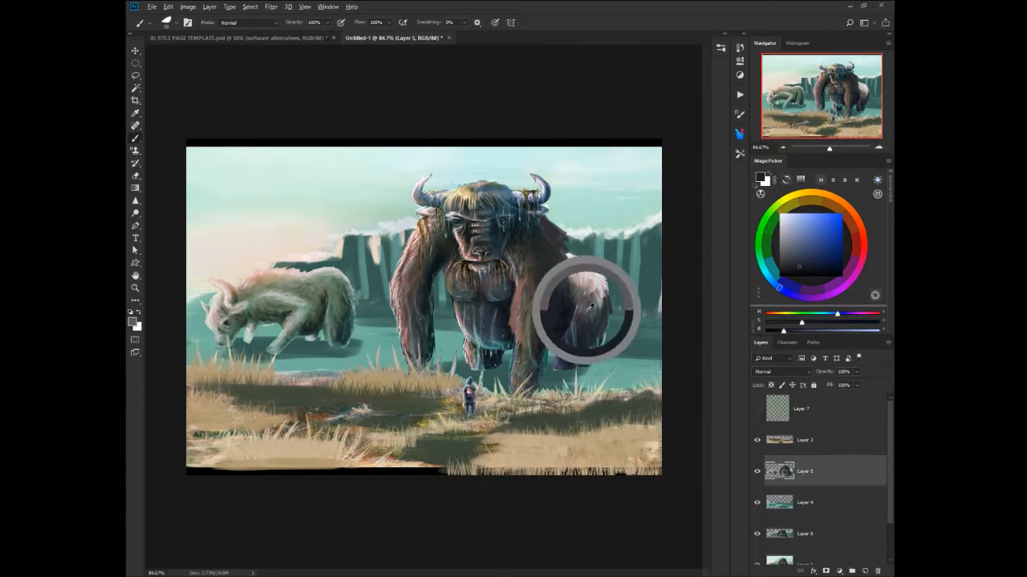
mouse_move(553, 275)
left_mouse_down()
mouse_move(564, 322)
mouse_move(540, 346)
left_mouse_up()
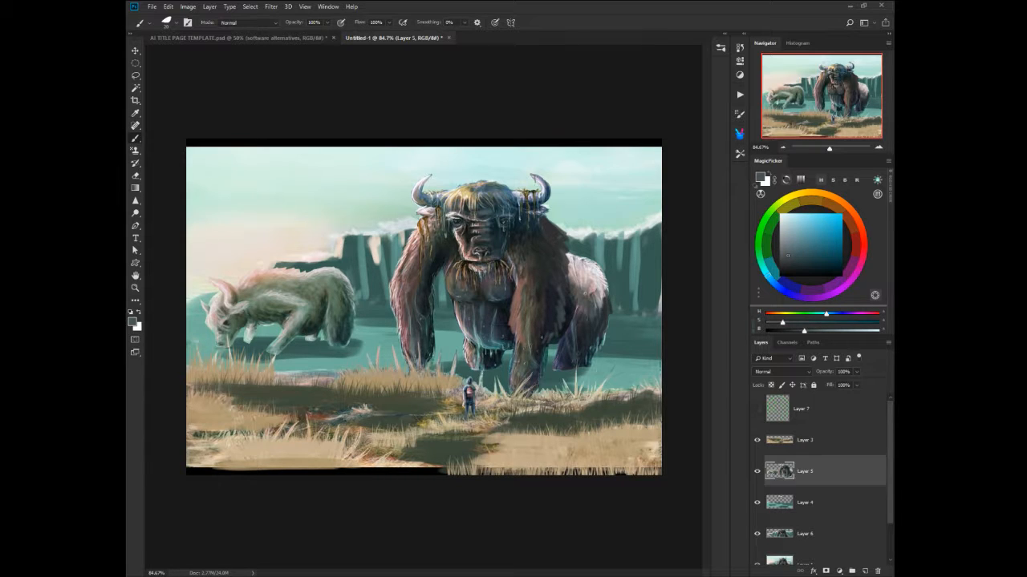
Widen the forearm and hand in front of the hindquarters with sampled dark shadow and reddish-brown fur strokes.
left_click(546, 327, "alt")
mouse_move(546, 327)
left_mouse_down()
mouse_move(542, 379)
mouse_move(530, 395)
mouse_move(551, 386)
left_mouse_up()
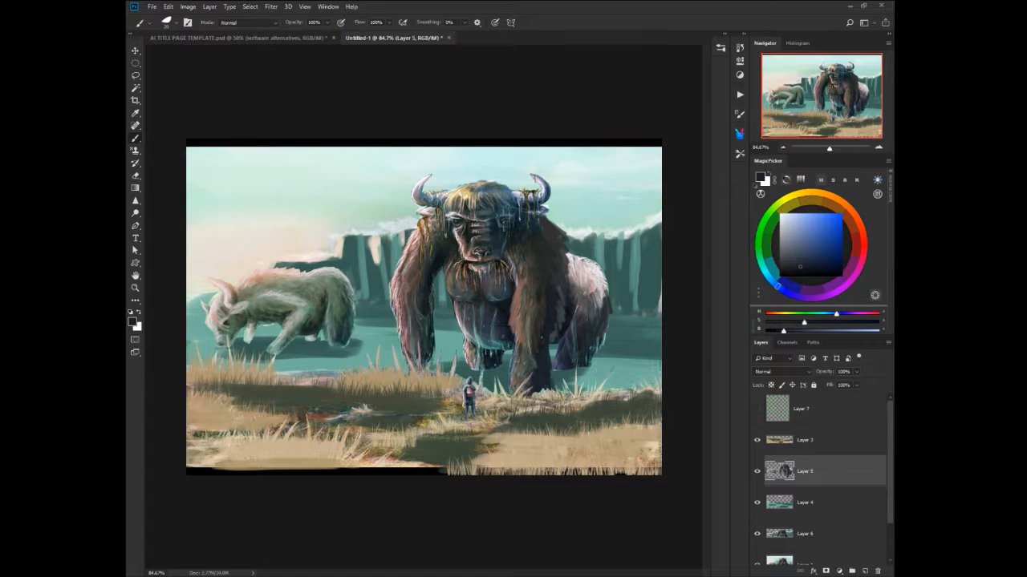
left_click(522, 319, "alt")
left_click_drag(518, 342, 504, 391)
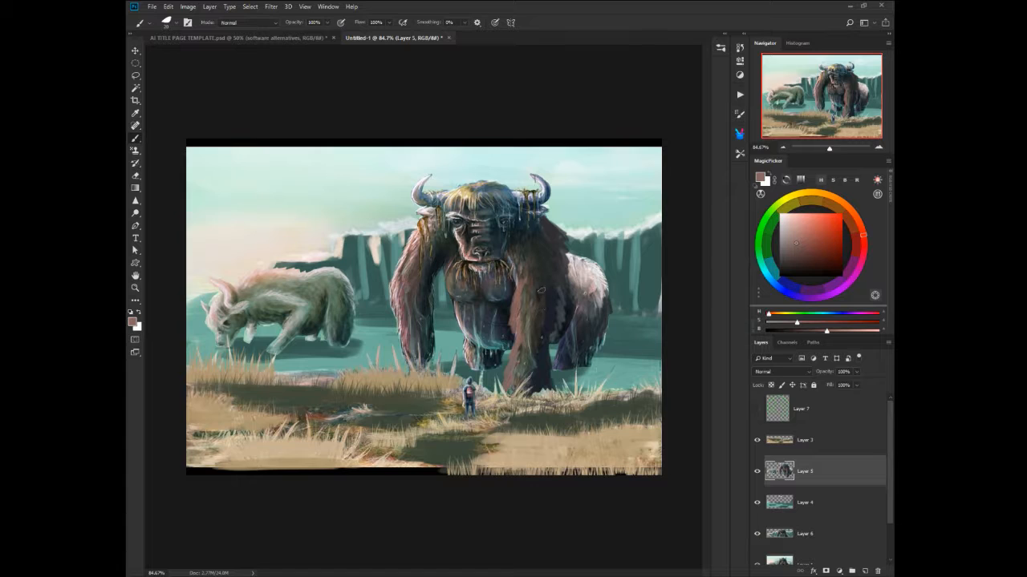
Refine the giant creature's thickened arm and shoulder in front of the hindquarters with sampled dark and grey-brown fur colours.
left_click(550, 301, "alt")
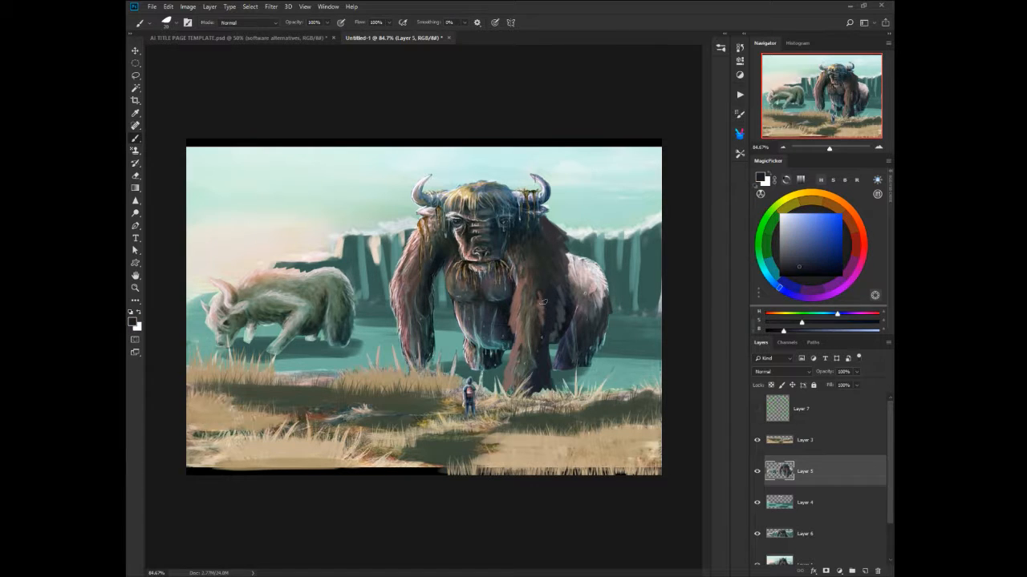
left_click(513, 305, "alt")
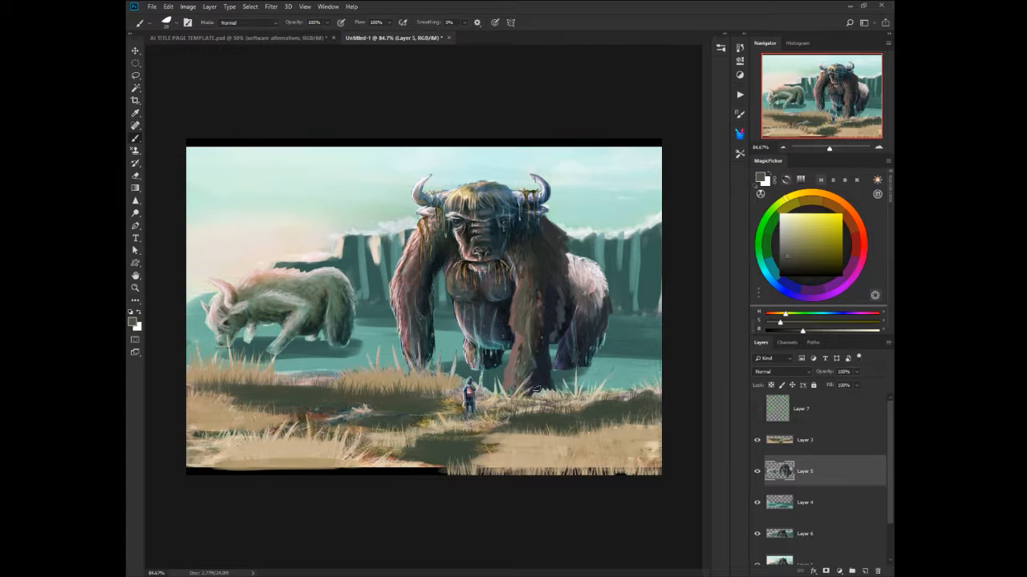
left_click(541, 238, "alt")
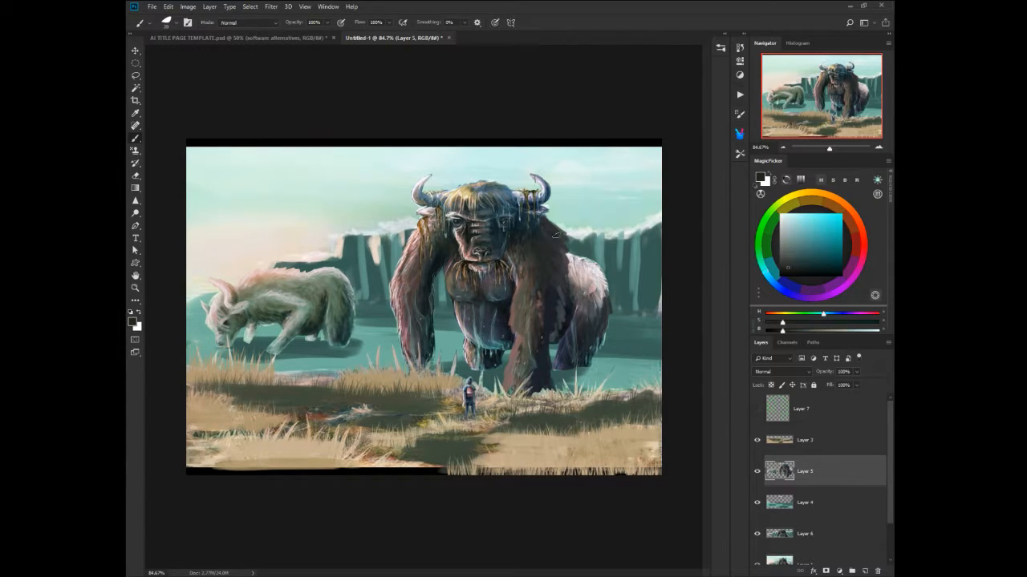
mouse_move(555, 228)
left_mouse_down()
mouse_move(541, 242)
mouse_move(536, 213)
left_mouse_up()
left_click_drag(435, 215, 438, 224)
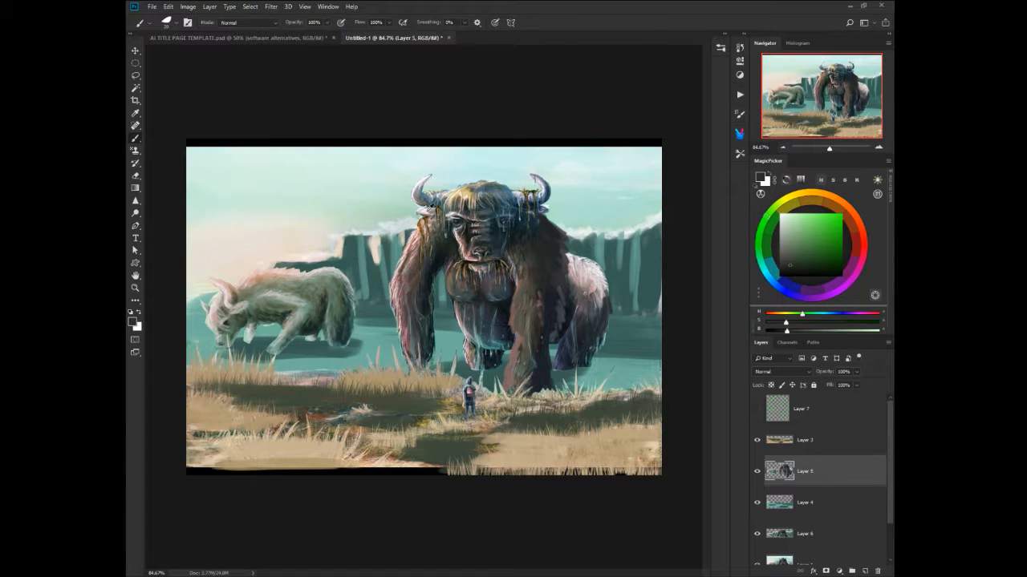
Build up the giant creature's opposite shoulder and upper arm, on the grazing creature's side, with sampled reddish-brown fur colours.
left_click(426, 222, "alt")
mouse_move(425, 209)
left_mouse_down()
mouse_move(412, 211)
mouse_move(409, 237)
mouse_move(415, 228)
left_mouse_up()
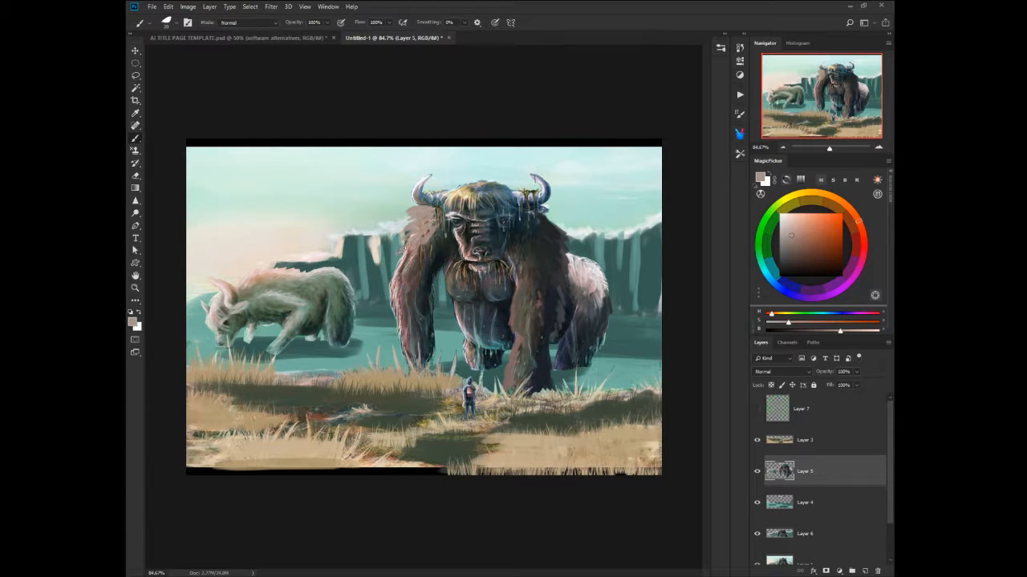
left_click(438, 263, "alt")
mouse_move(438, 273)
left_mouse_down()
mouse_move(425, 293)
mouse_move(429, 273)
mouse_move(394, 295)
left_mouse_up()
Shade the inner side of that arm and widen its forearm down to the water, sampling dark fur and teal water colours.
left_click(448, 241, "alt")
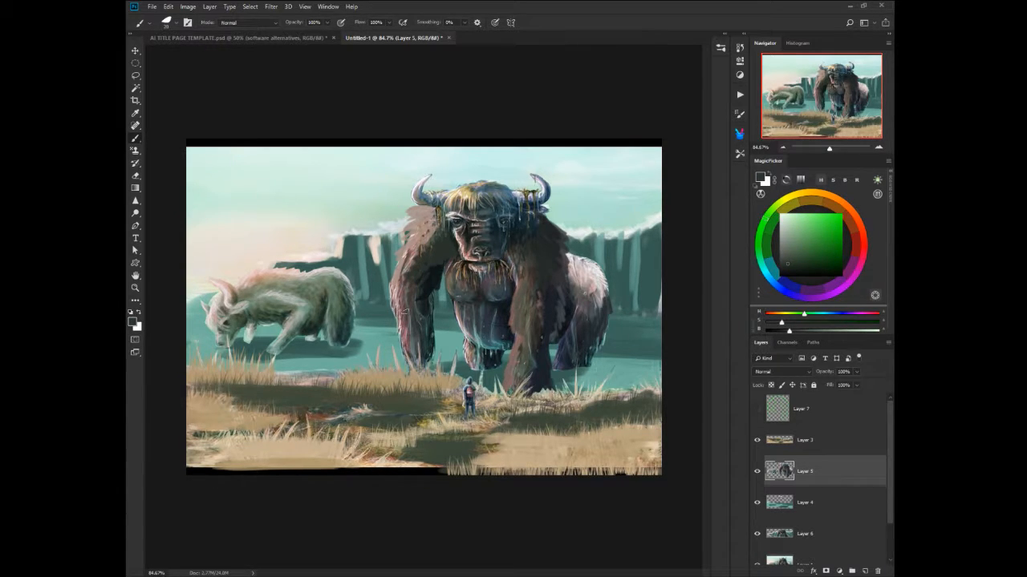
left_click(423, 304, "alt")
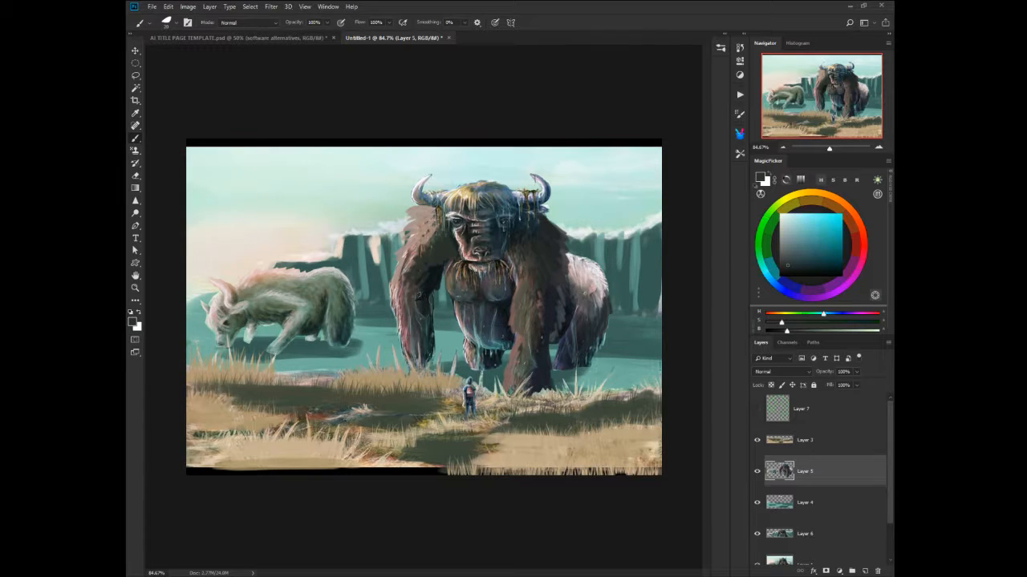
mouse_move(423, 313)
left_mouse_down()
mouse_move(435, 362)
mouse_move(427, 367)
left_mouse_up()
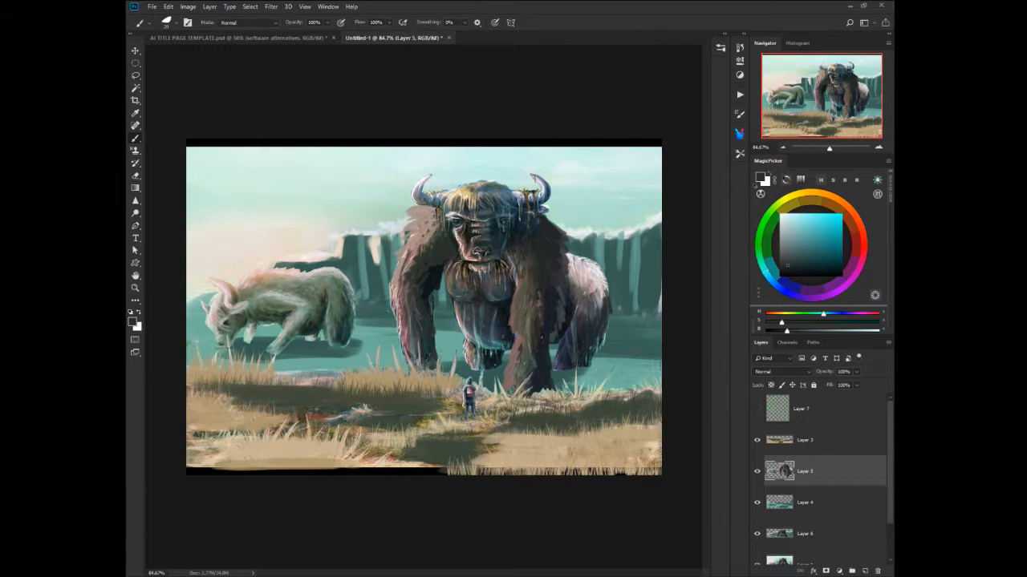
left_click(452, 361, "alt")
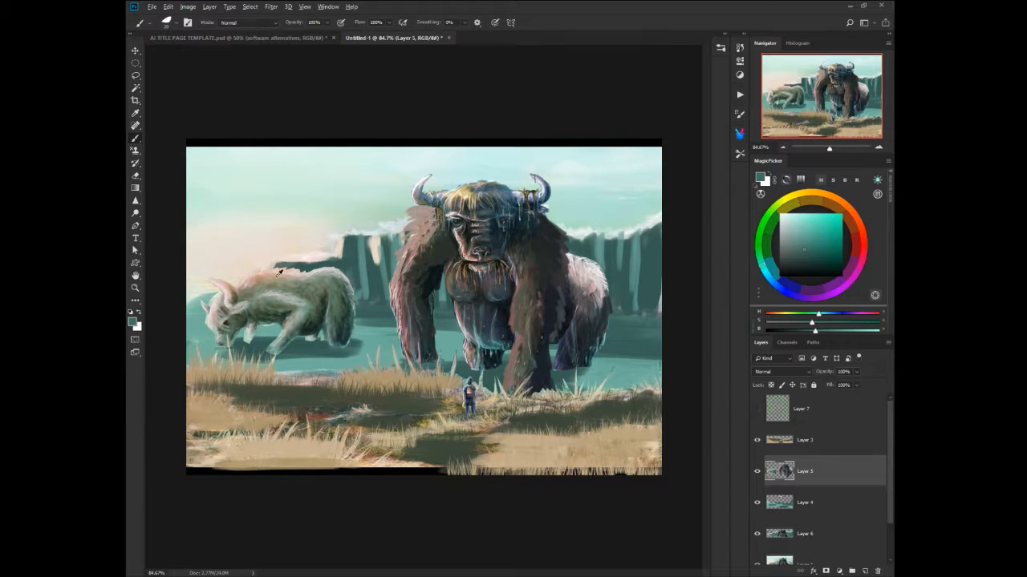
Raise the grazing creature's shoulders and back into a larger hump with an enlarged brush and a sampled grey-green colour.
left_click(336, 279, "alt")
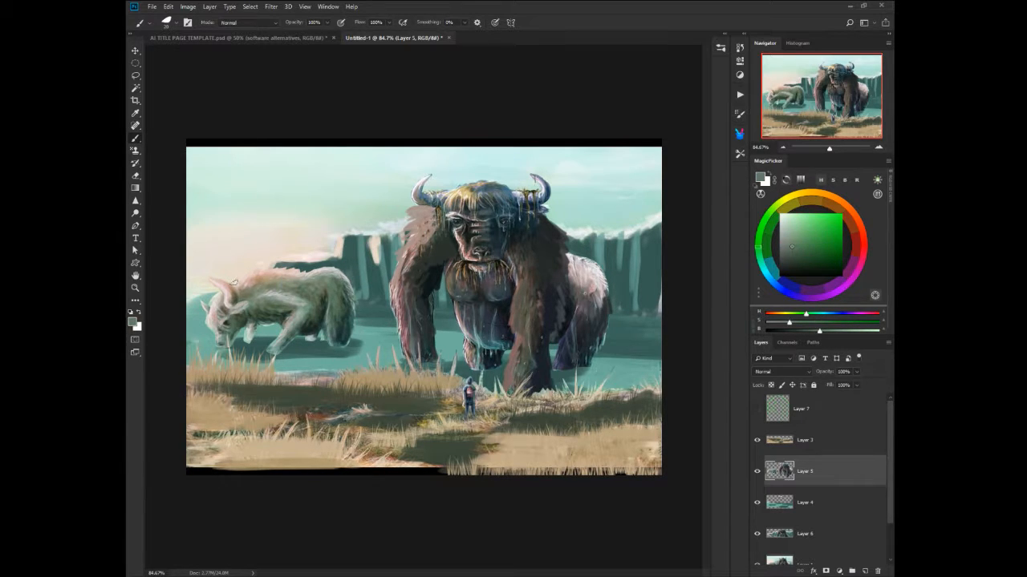
key("]")
key("]")
key("]")
key("]")
key("]")
key("]")
mouse_move(233, 284)
left_mouse_down()
mouse_move(275, 261)
mouse_move(280, 272)
mouse_move(262, 277)
mouse_move(317, 277)
mouse_move(254, 280)
mouse_move(287, 291)
mouse_move(269, 294)
mouse_move(316, 297)
mouse_move(266, 308)
mouse_move(314, 326)
mouse_move(254, 317)
mouse_move(302, 311)
mouse_move(318, 325)
mouse_move(261, 306)
left_mouse_up()
Repaint the grazing creature's flank and thicken its front leg with light and dark grey-green tones sampled from its body.
left_click(283, 295, "alt")
left_click(269, 311, "alt")
left_click(311, 329, "alt")
left_click(301, 310, "alt")
left_click_drag(274, 352, 280, 341)
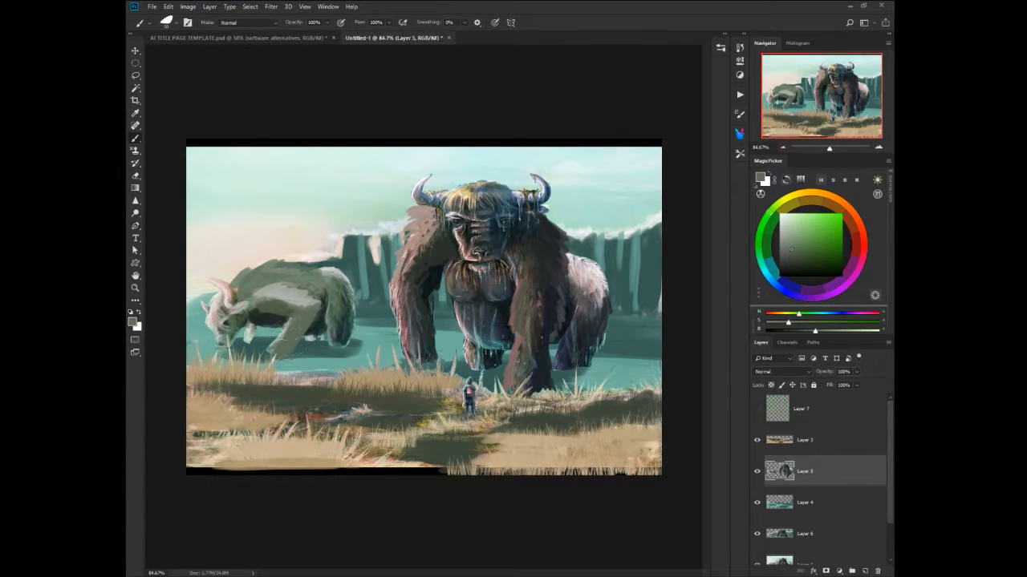
left_click_drag(303, 337, 319, 328)
Toggle the visibility of Layer 5 to compare both creatures with their earlier anatomy, leaving the layer shown.
left_click(756, 473)
left_click(757, 473)
left_click(757, 473)
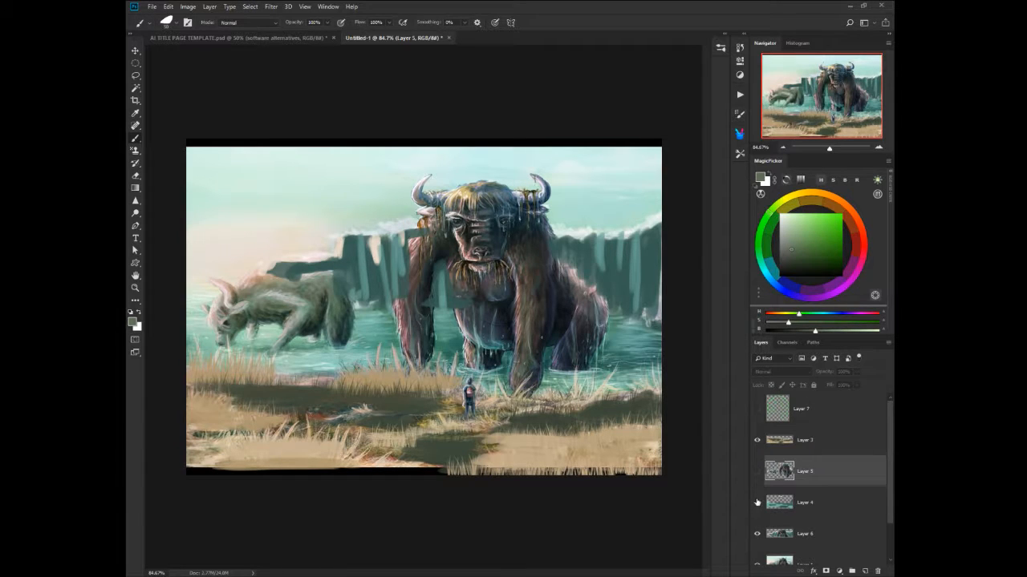
left_click(758, 475)
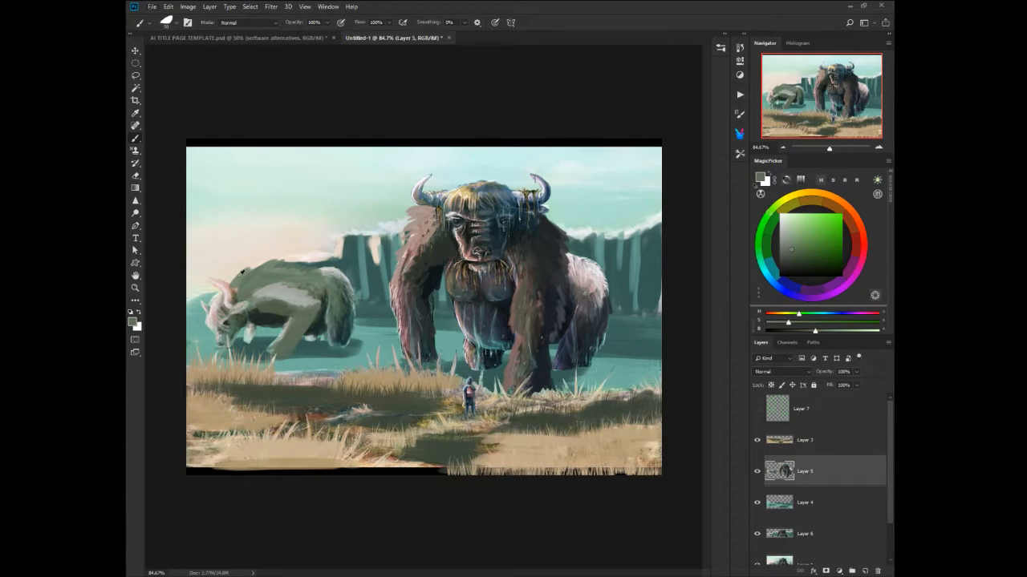
Paint pale rim-light fur strokes along the grazing creature's back using a sampled off-white colour and a much smaller brush.
left_click(218, 290, "alt")
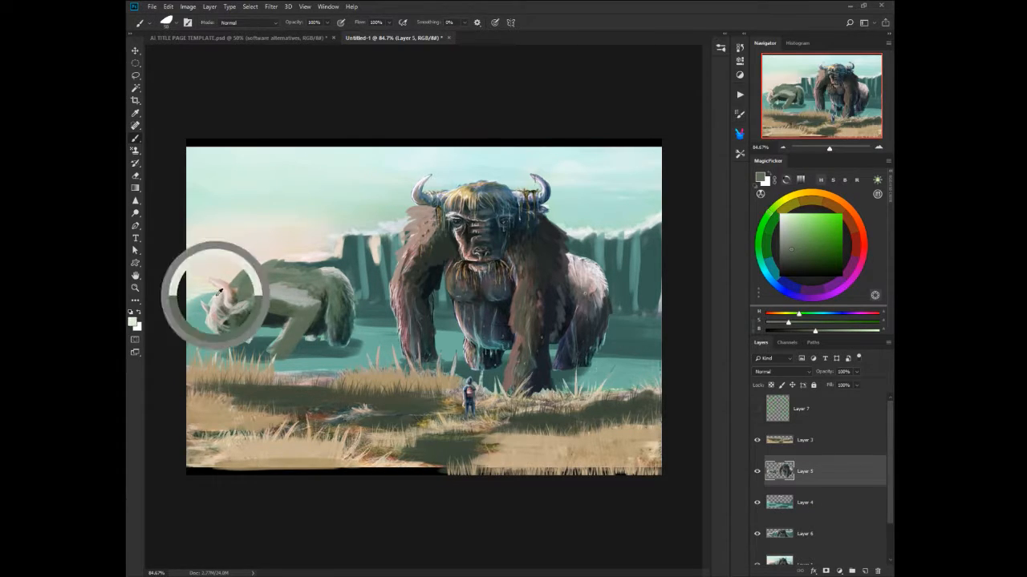
key("bracketleft")
key("bracketleft")
key("bracketleft")
key("bracketleft")
key("bracketleft")
key("bracketleft")
key("bracketleft")
key("bracketleft")
key("bracketleft")
key("bracketleft")
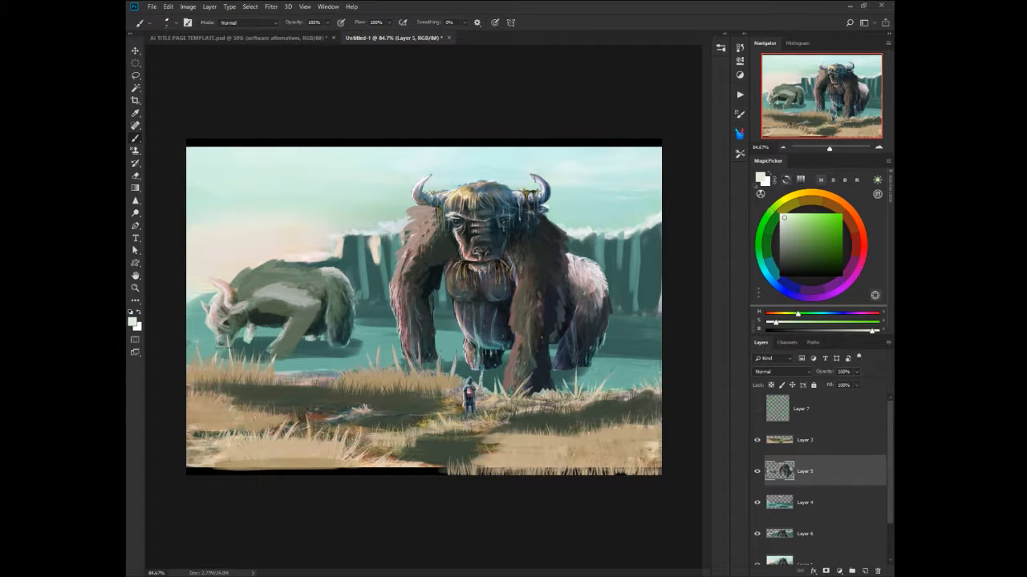
mouse_move(235, 281)
left_mouse_down()
mouse_move(276, 263)
mouse_move(321, 267)
left_mouse_up()
Add fine off-white rim-light hairs along the giant creature's shoulder and outer arm nearest the grazing creature and atop its head.
left_click_drag(417, 207, 391, 279)
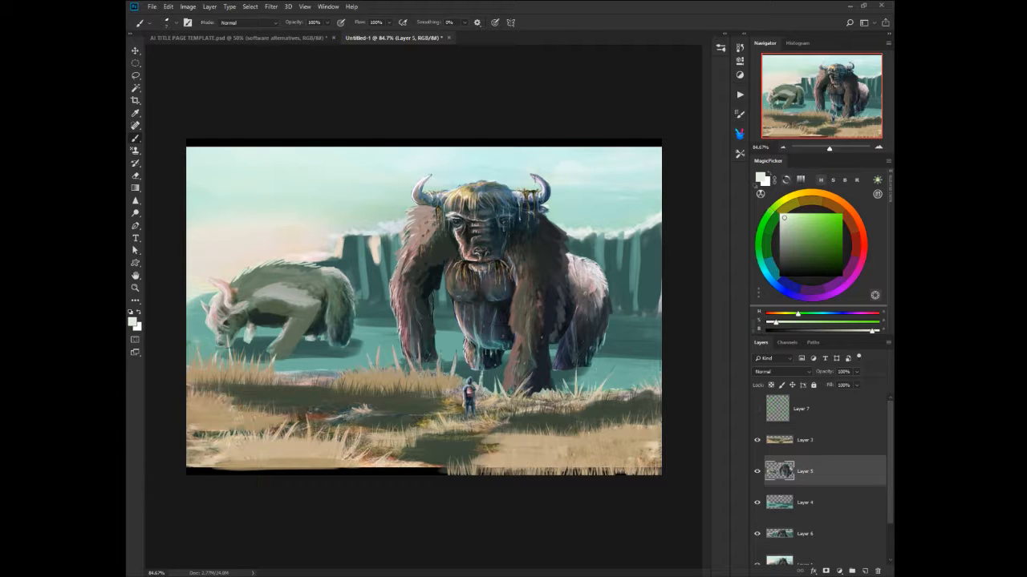
mouse_move(405, 243)
left_mouse_down()
mouse_move(401, 256)
mouse_move(402, 247)
left_mouse_up()
left_click_drag(461, 184, 473, 192)
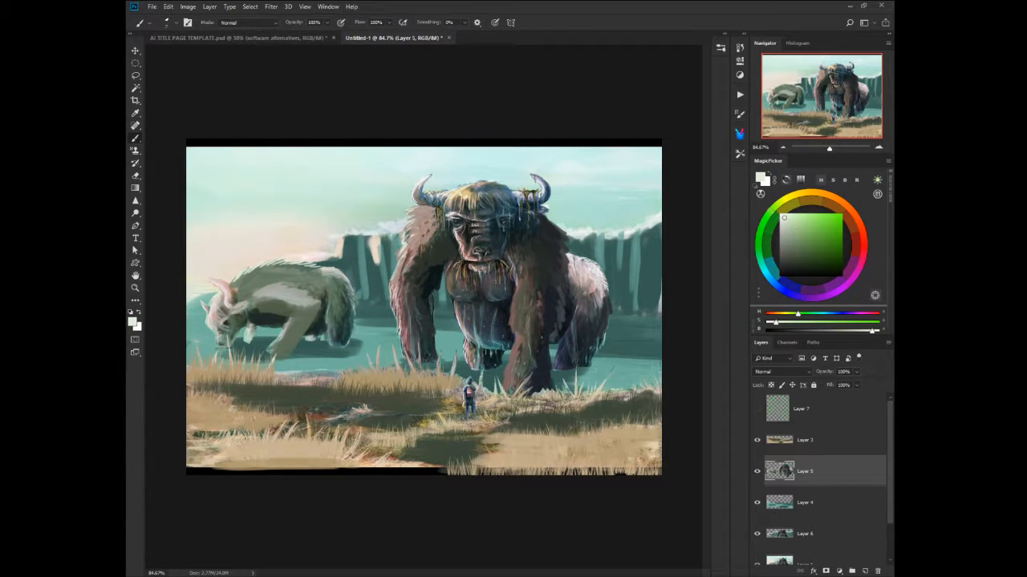